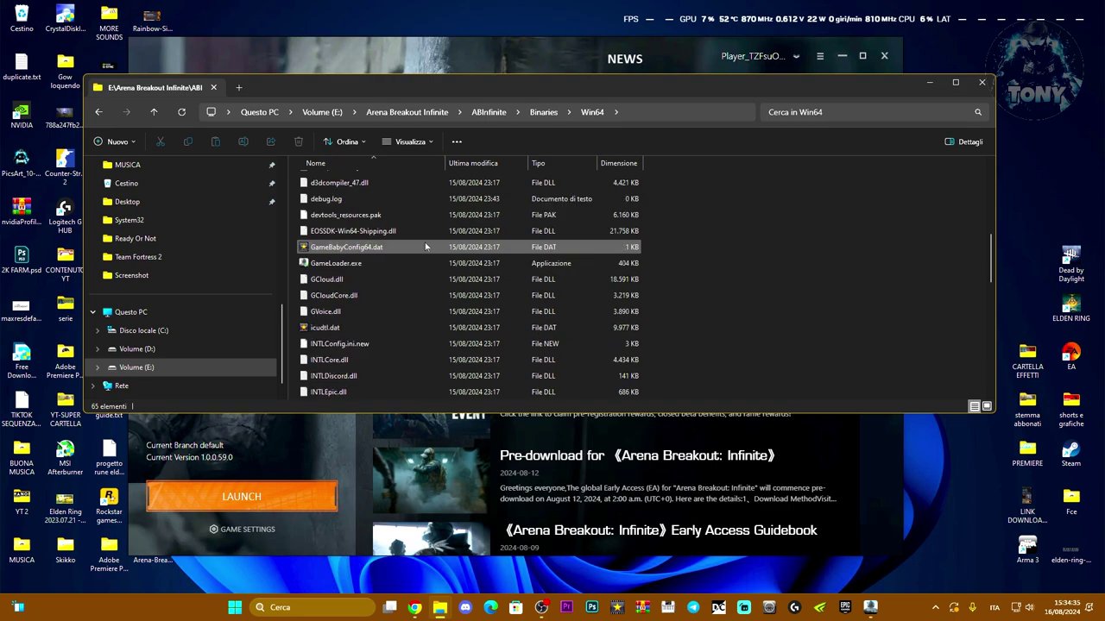
Disable fullscreen optimizations in the compatibility properties of GameLoader.exe in the Win64 folder
left_click(359, 263)
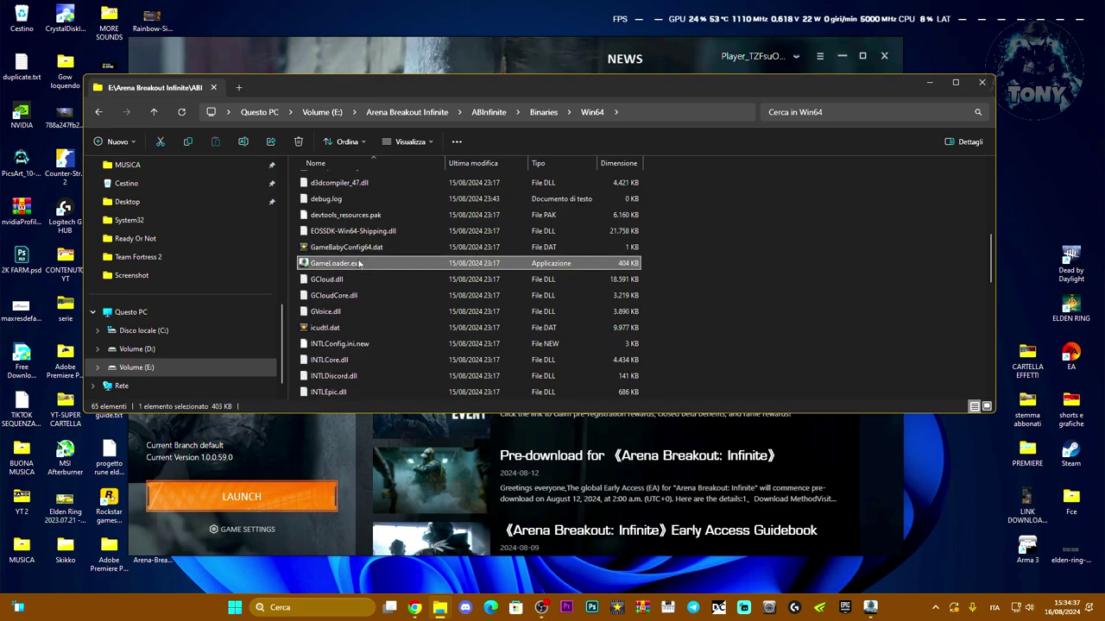
right_click(373, 264)
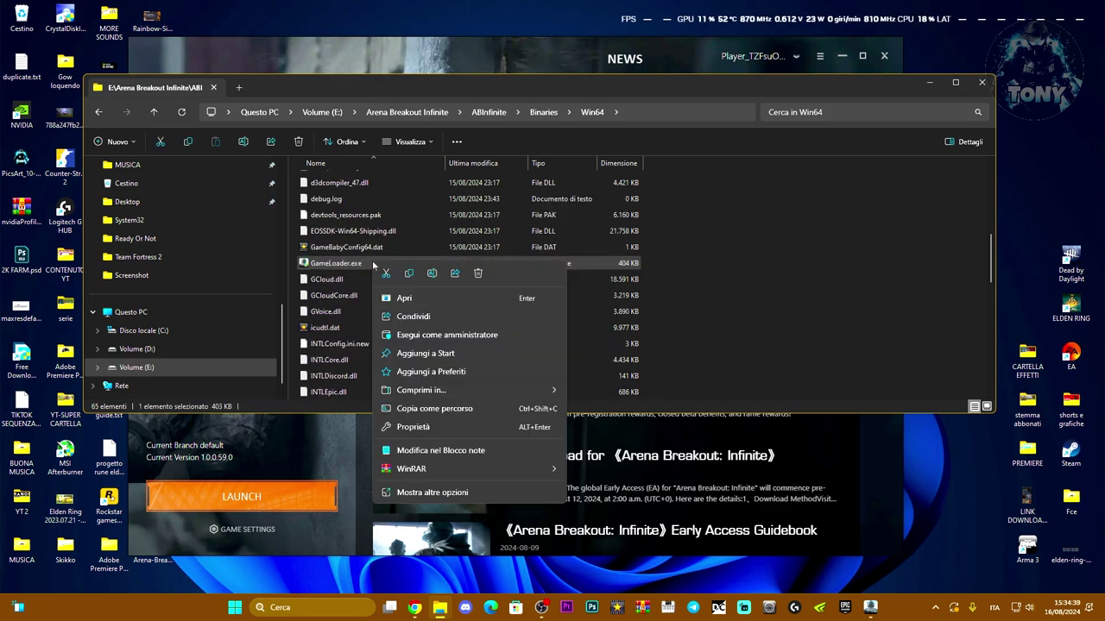
left_click(427, 492)
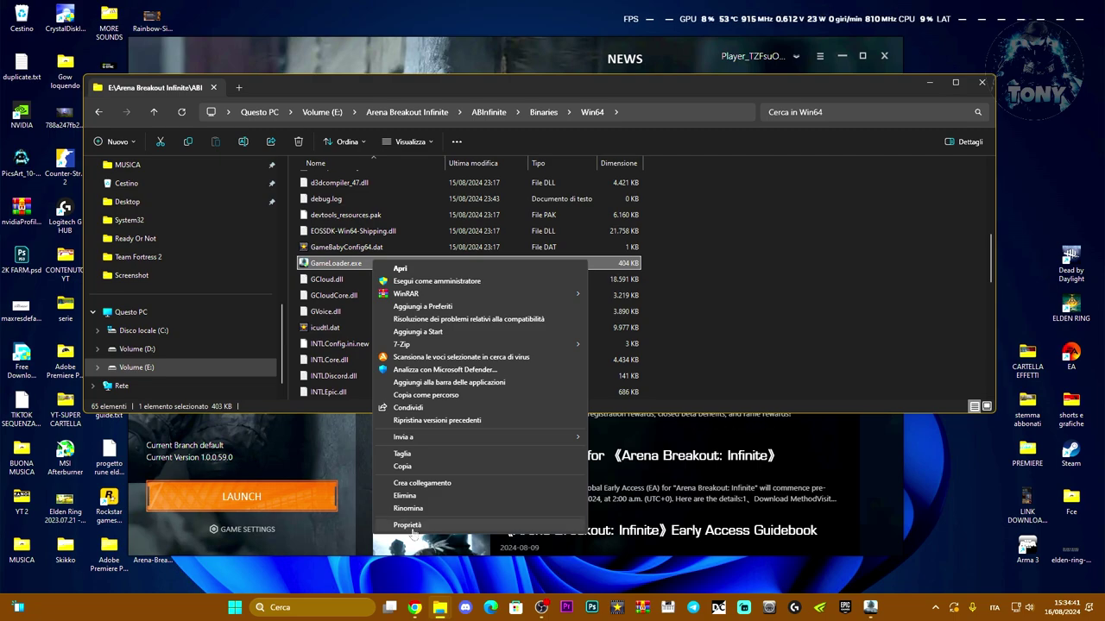
left_click(407, 524)
left_click(548, 227)
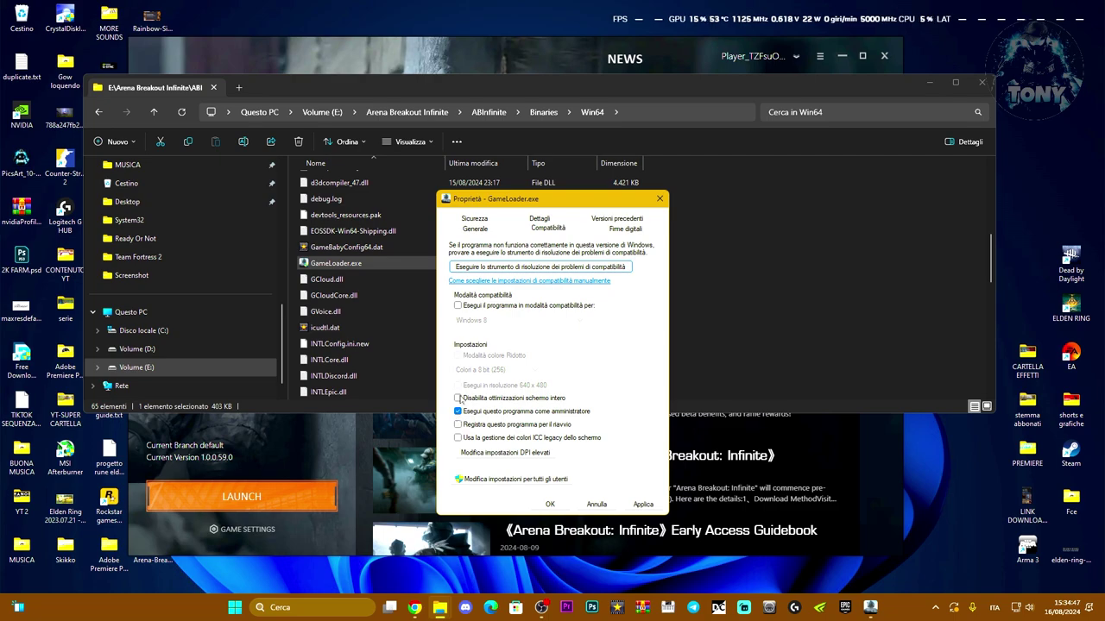
left_click(458, 399)
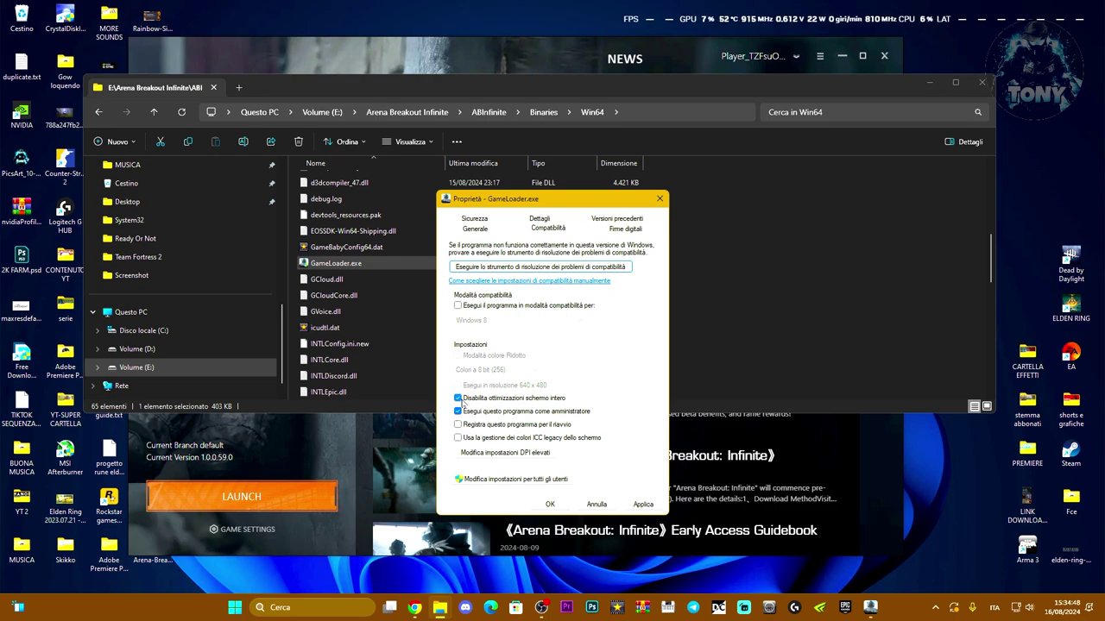
Enable the program DPI setting for GameLoader.exe, override high DPI scaling with Sistema (avanzato), and apply the changes
left_click(476, 452)
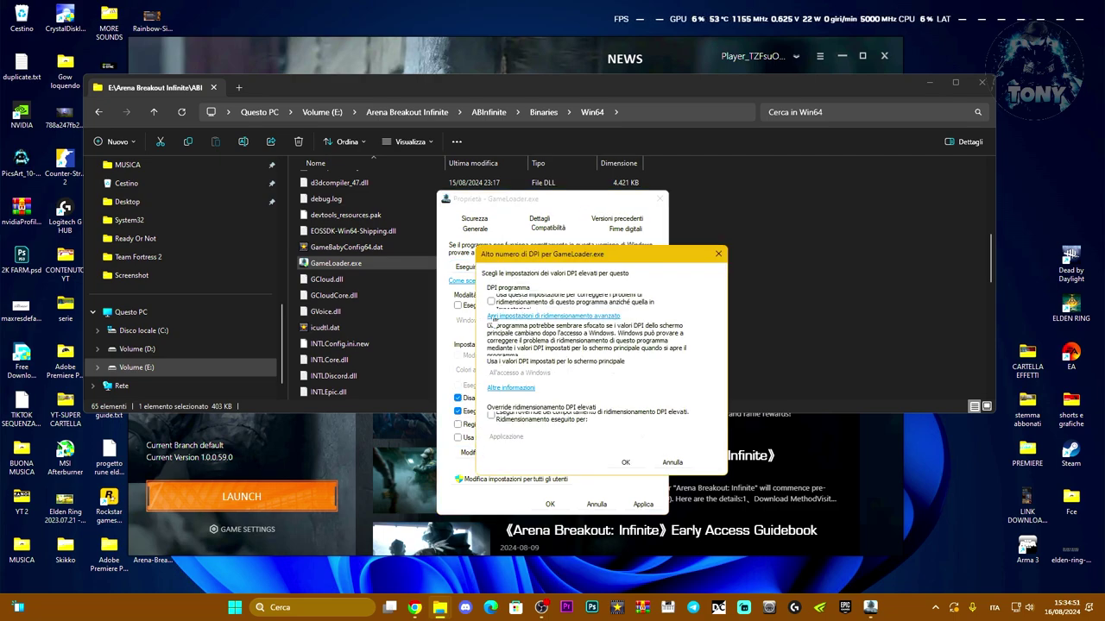
left_click(491, 301)
left_click(490, 414)
left_click(565, 437)
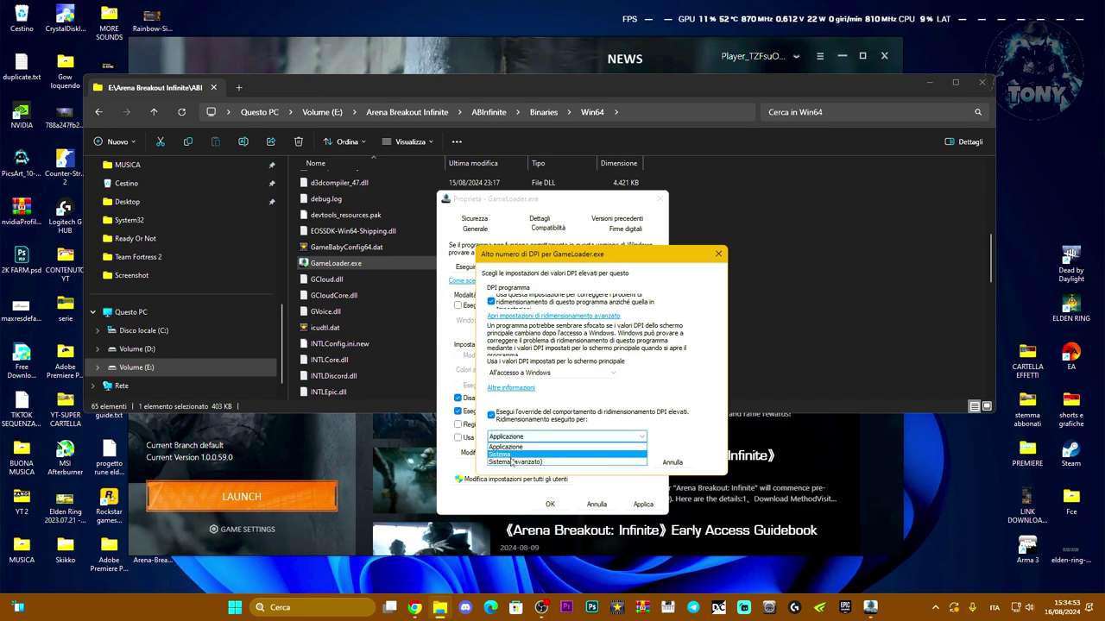
left_click(535, 464)
left_click(625, 463)
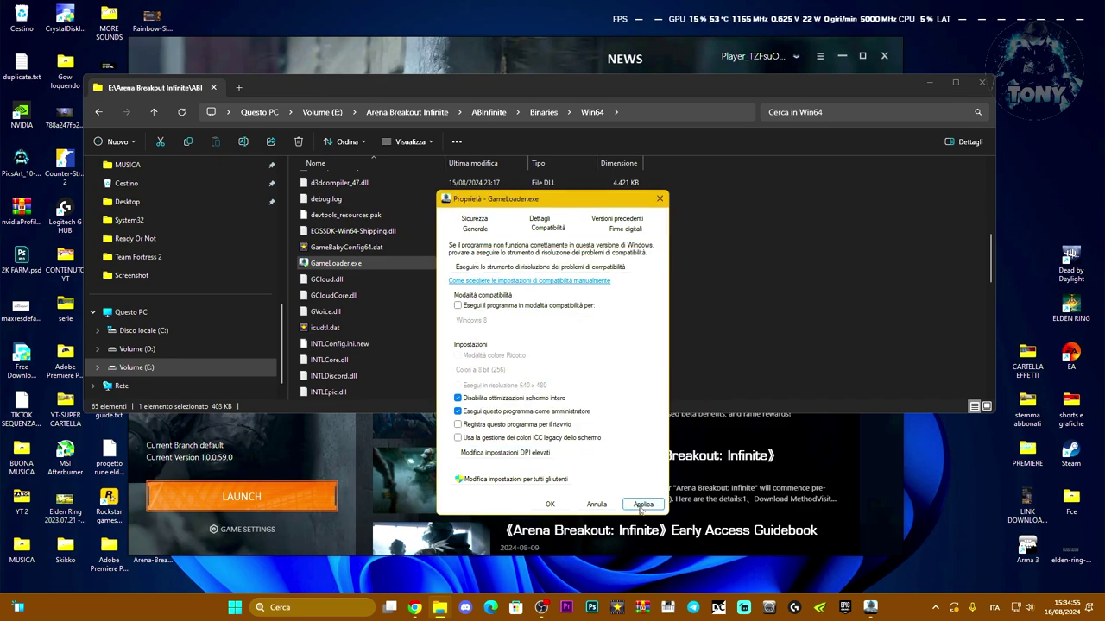
left_click(642, 505)
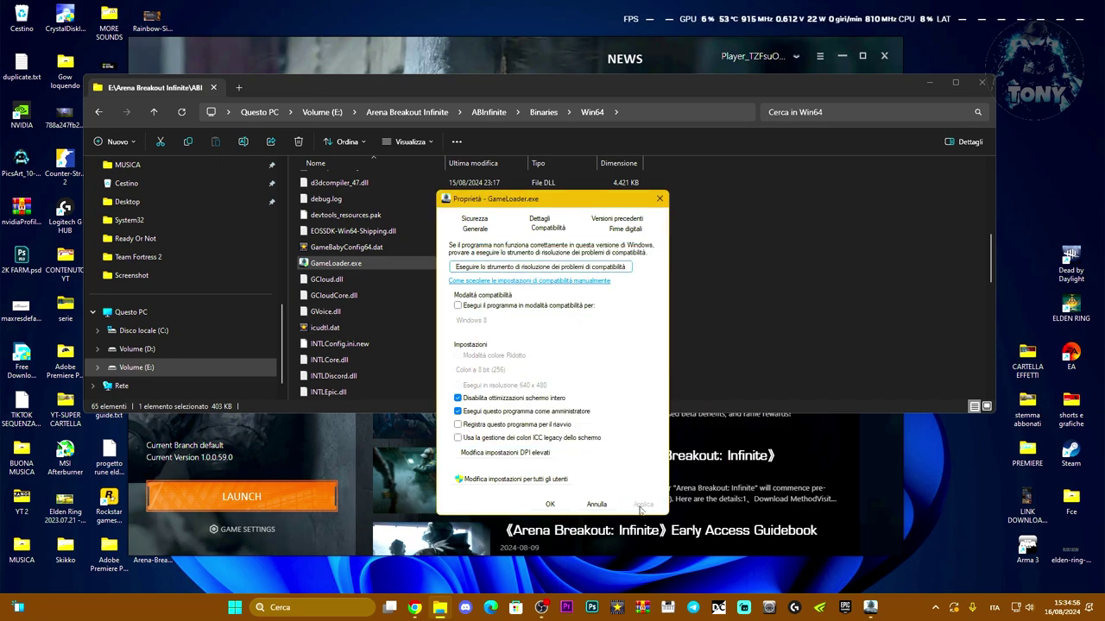
Install the certificate from GameLoader.exe's digital signature with automatic store selection, and close its properties
left_click(616, 228)
double_click(549, 278)
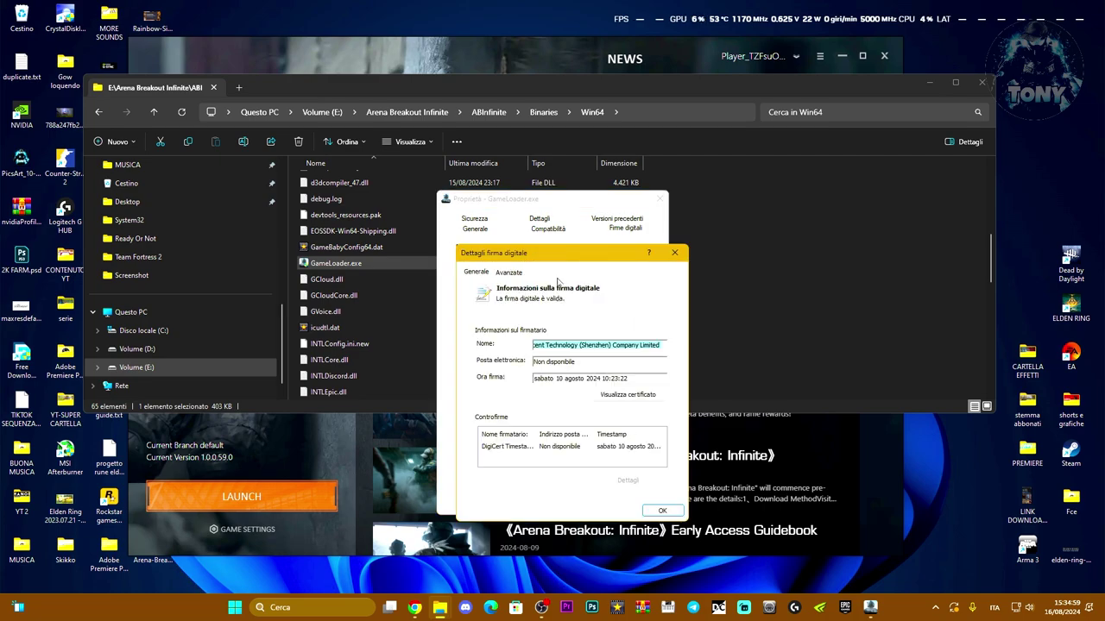
left_click(627, 396)
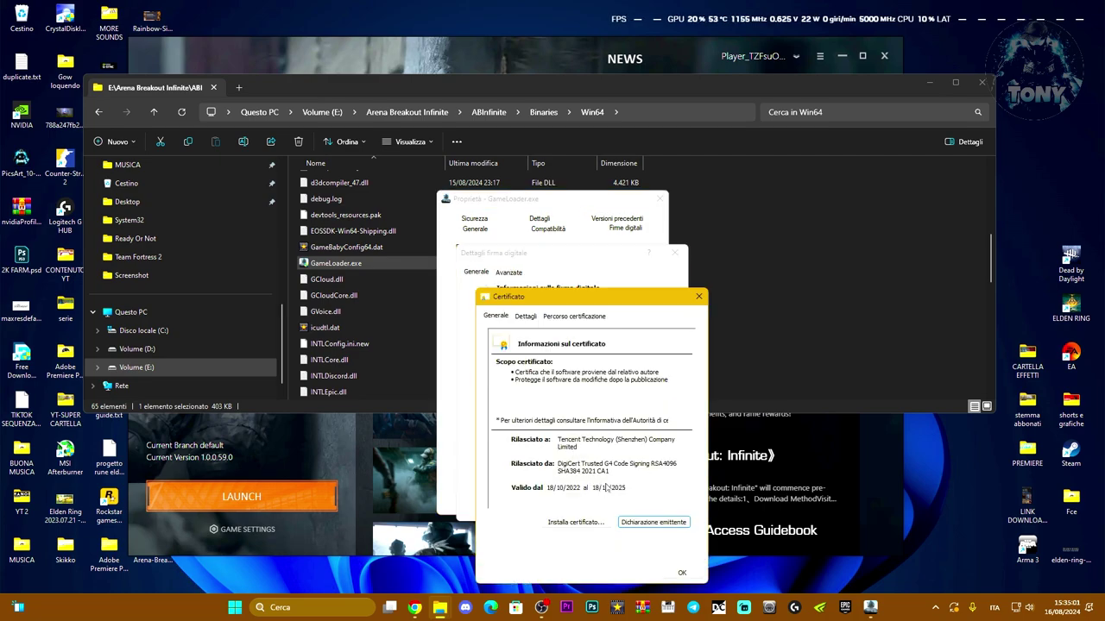
left_click(583, 523)
left_click(668, 577)
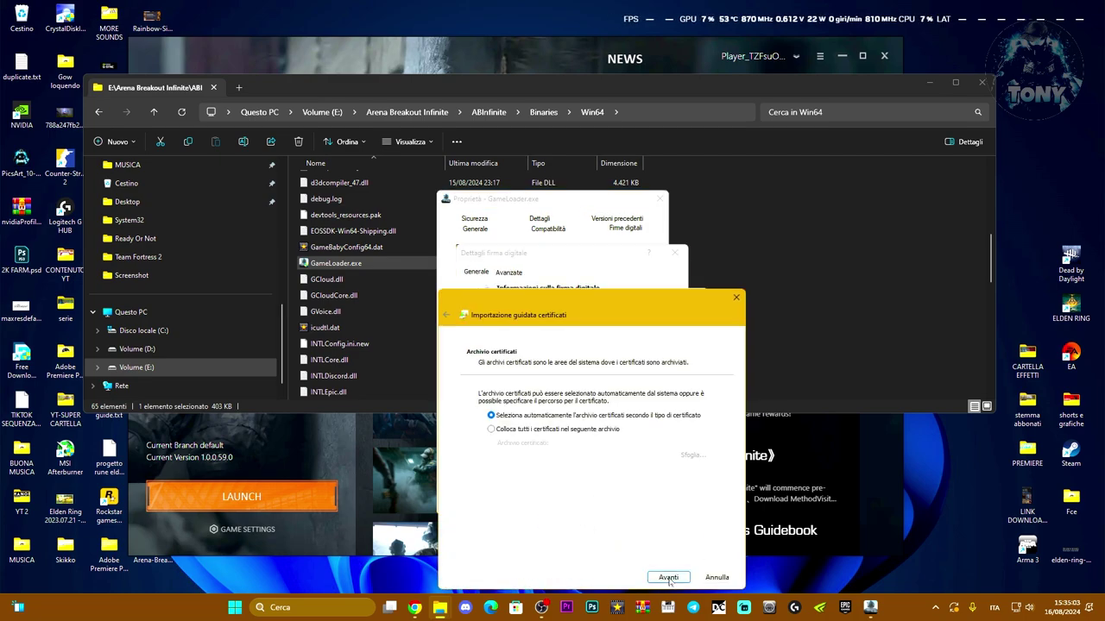
left_click(668, 578)
left_click(668, 578)
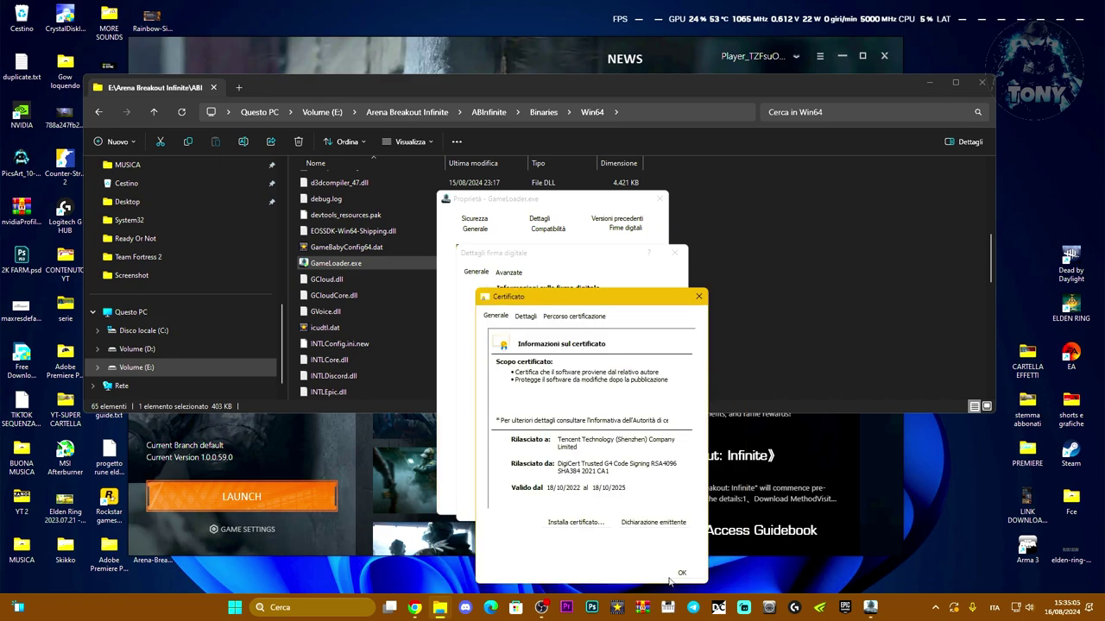
left_click(592, 342)
left_click(681, 573)
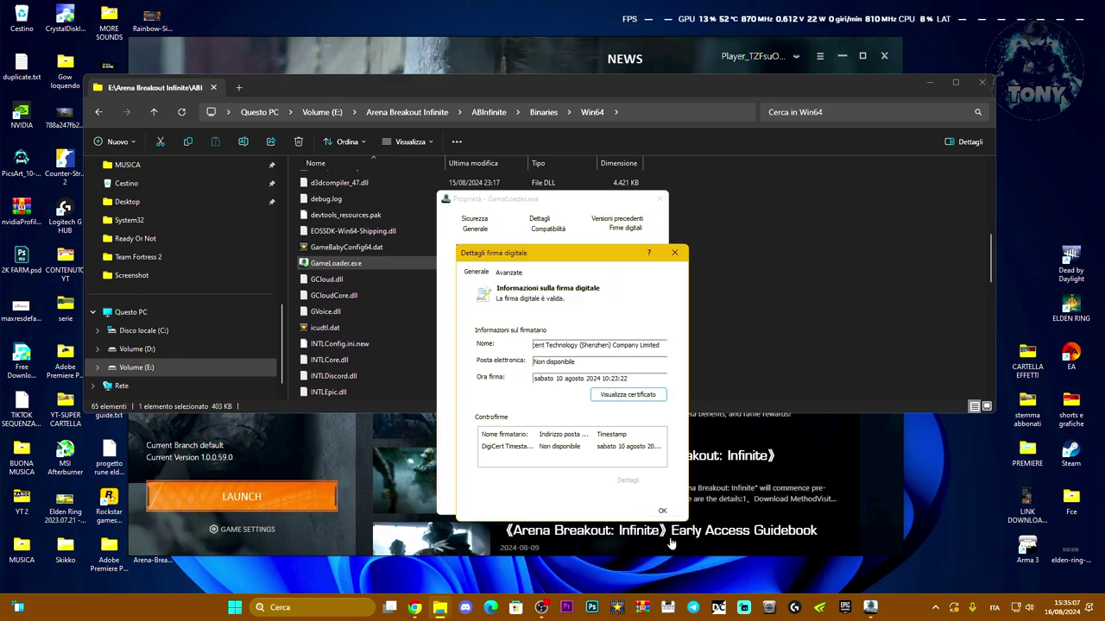
left_click(660, 511)
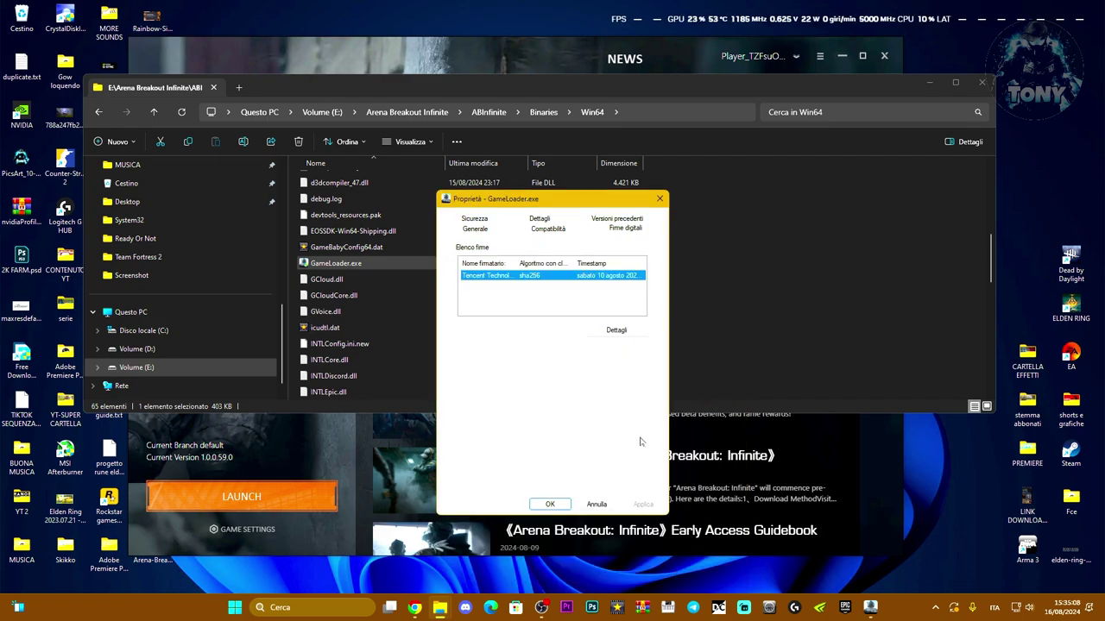
left_click(556, 507)
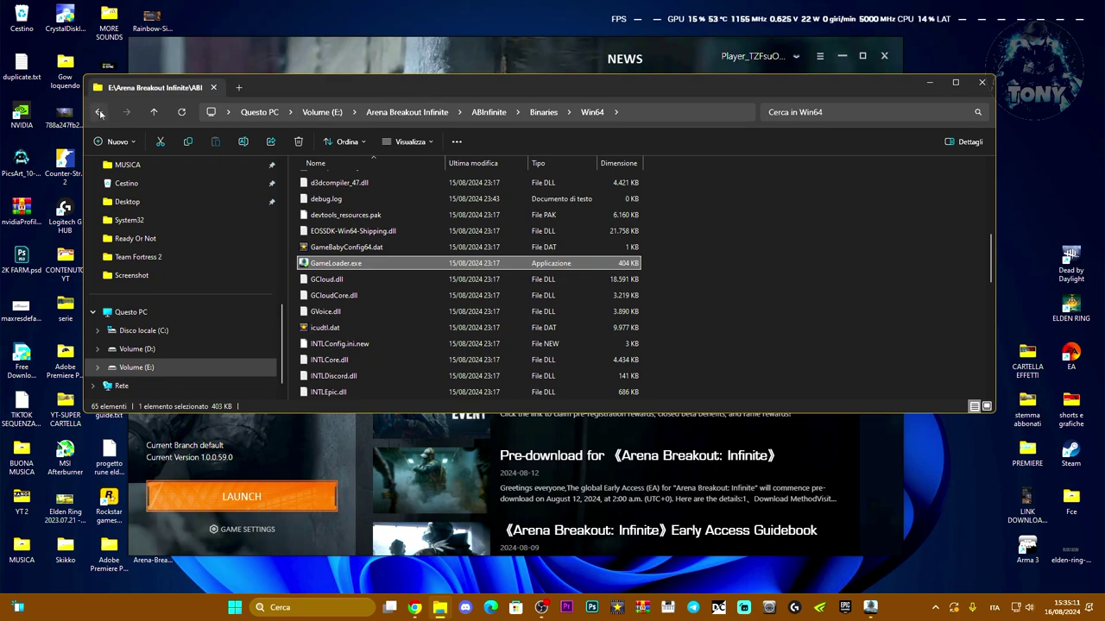
Delete the .tiny_cache folder from the launcher folder of Arena Breakout Infinite
left_click(99, 113)
left_click(98, 112)
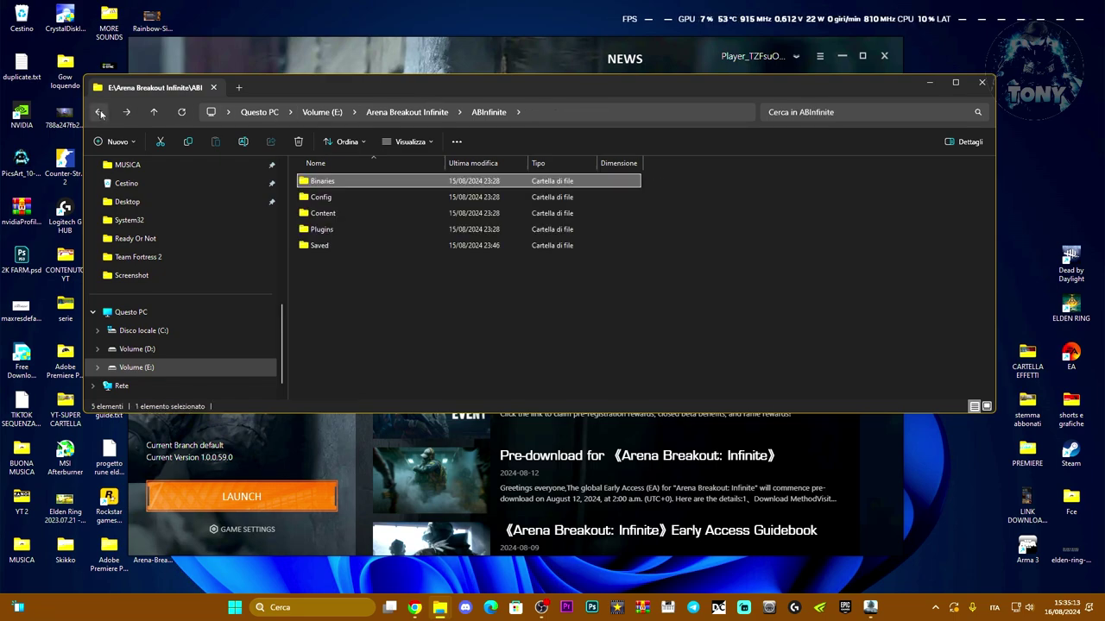
left_click(99, 112)
double_click(361, 213)
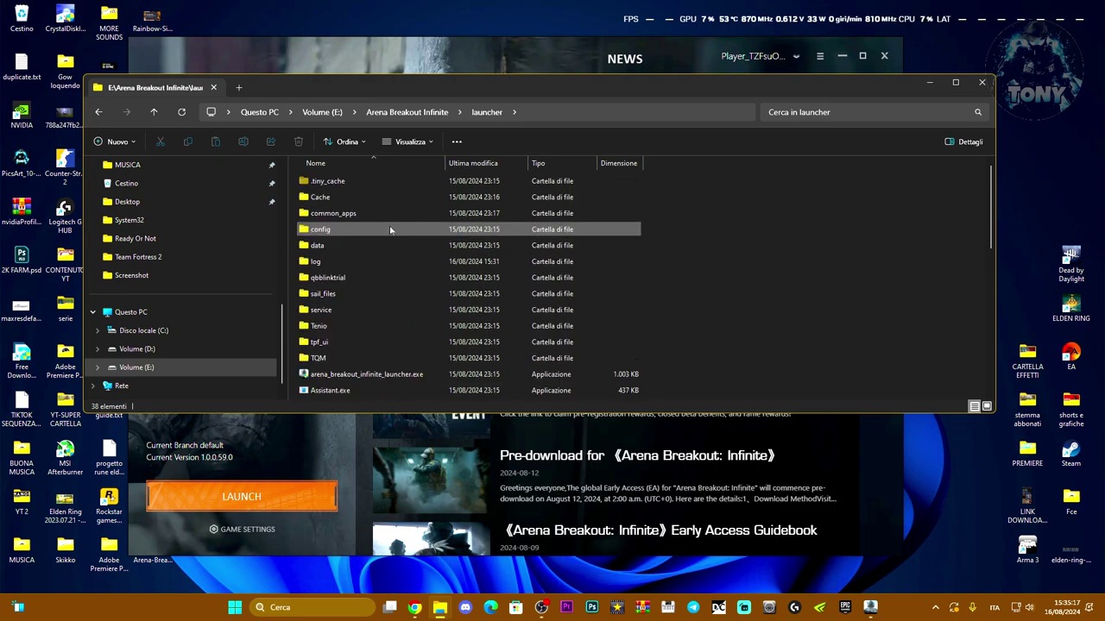
left_click(370, 184)
key("Delete")
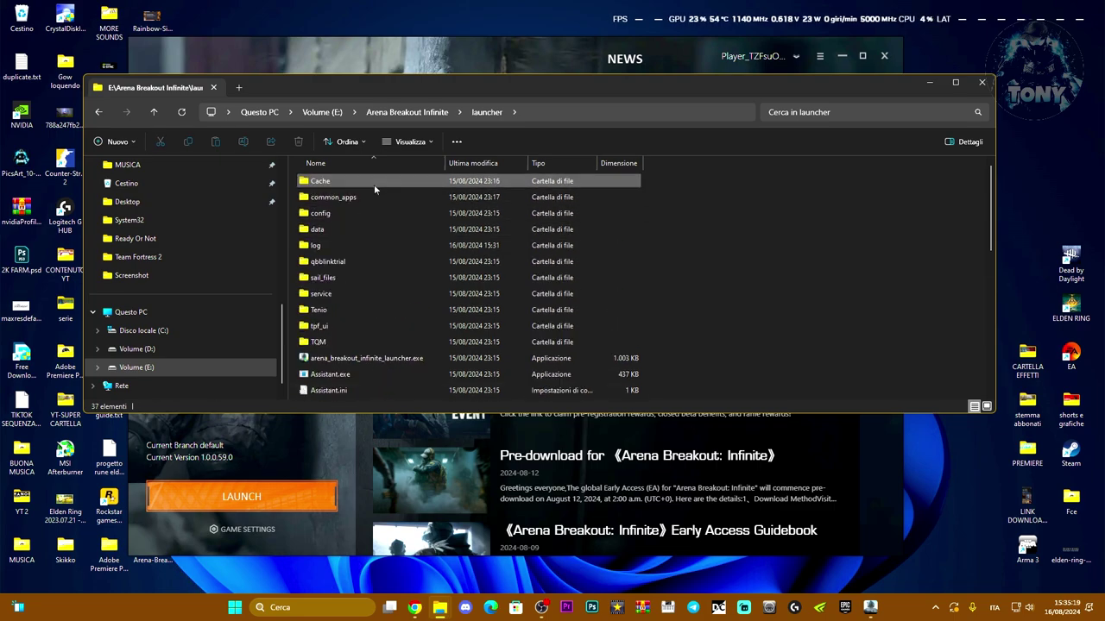
Enable the program DPI setting for arena_breakout_infinite_launcher.exe, override high DPI scaling with Sistema (avanzato), and apply the changes
scroll(406, 255, "down", 3)
left_click(380, 232)
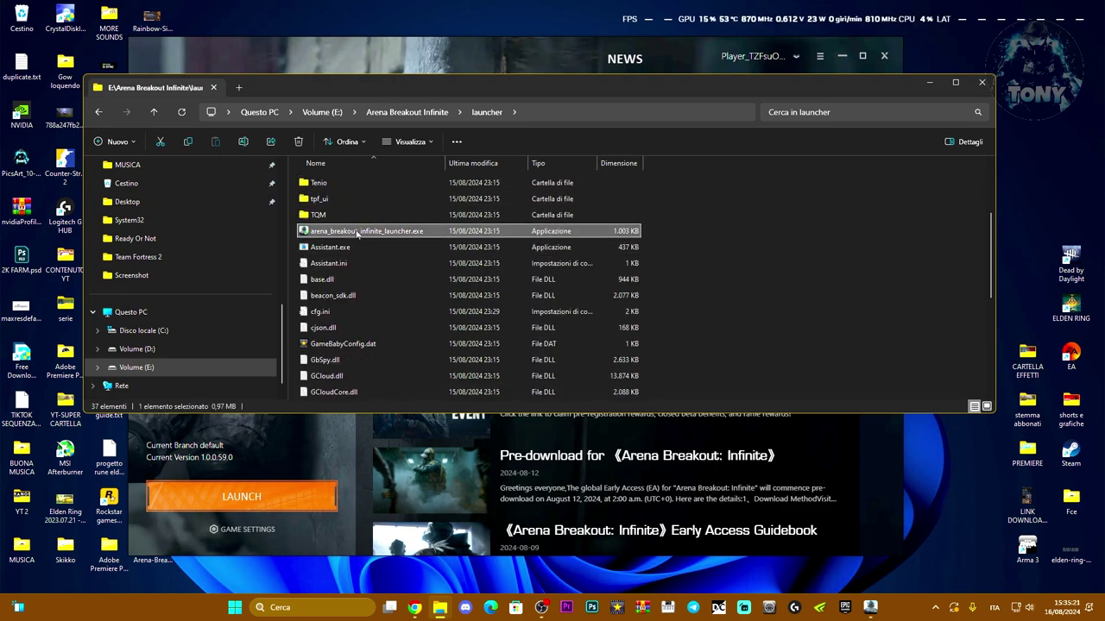
right_click(399, 232)
left_click(436, 466)
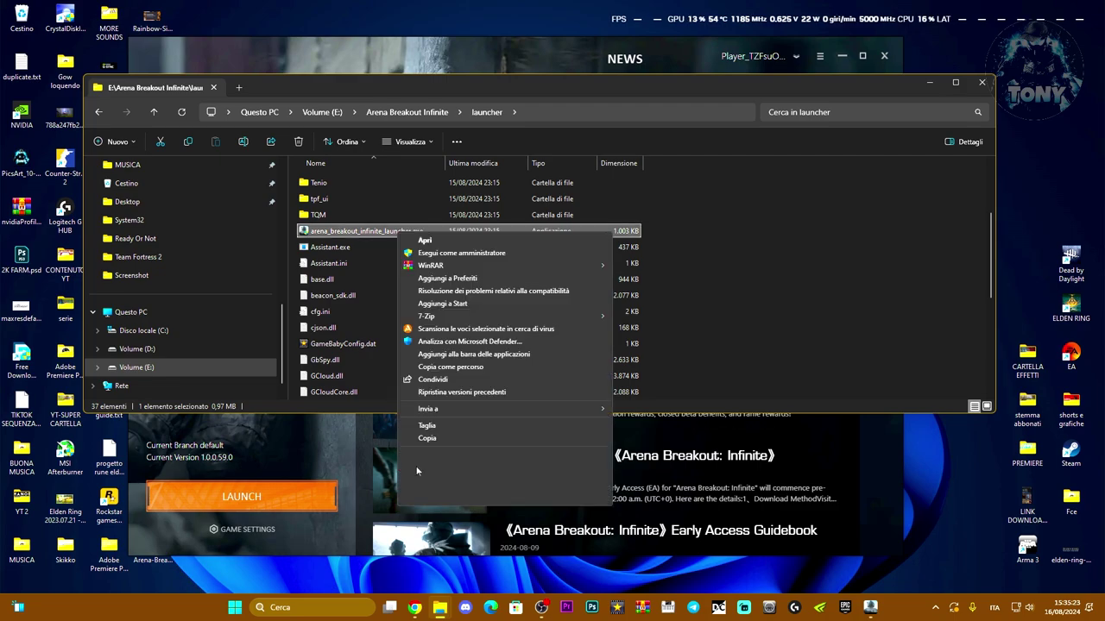
left_click(430, 498)
left_click(497, 268)
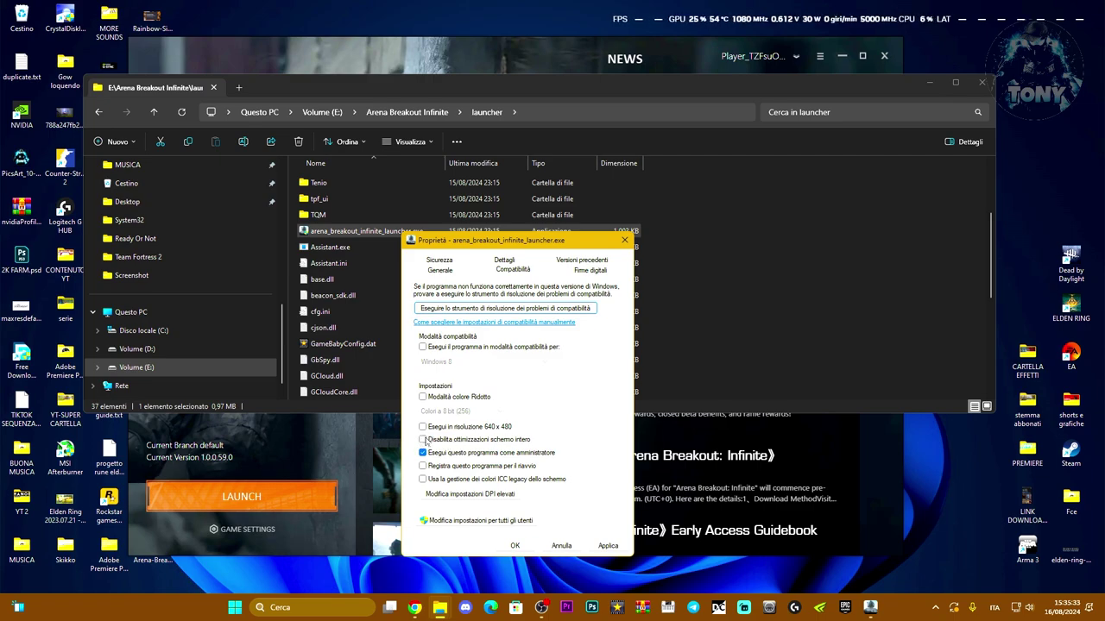
left_click(463, 495)
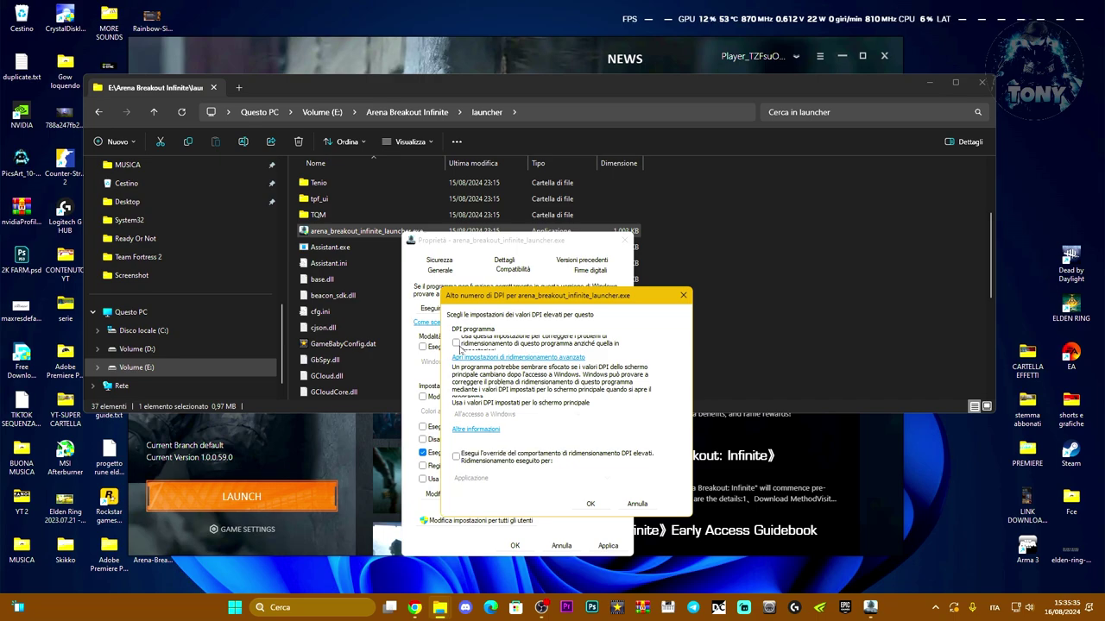
left_click(455, 456)
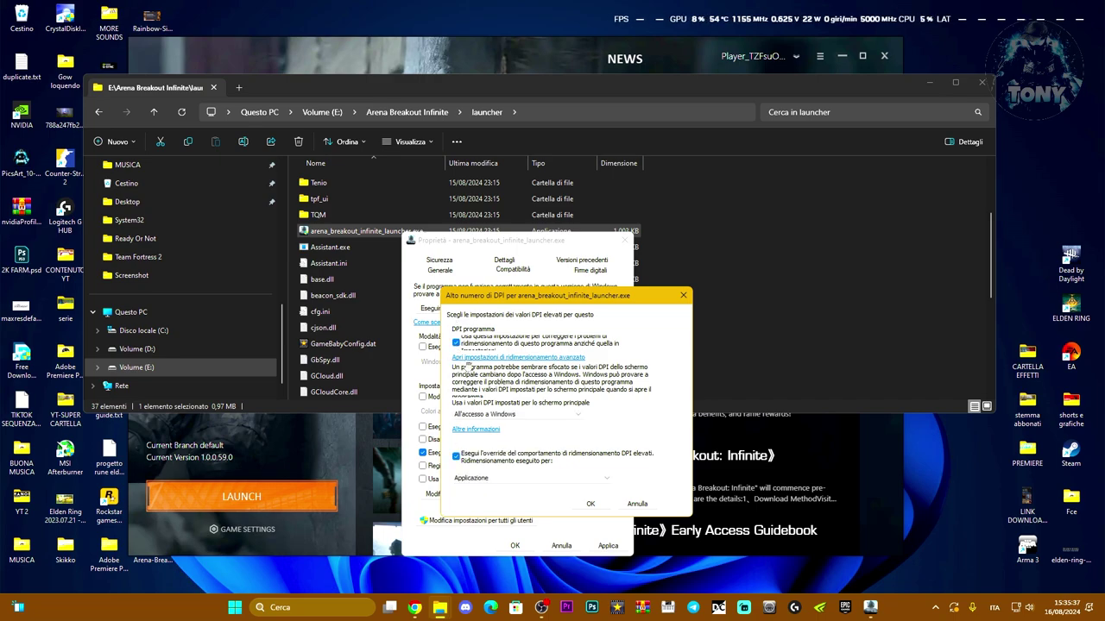
left_click(494, 478)
left_click(494, 491)
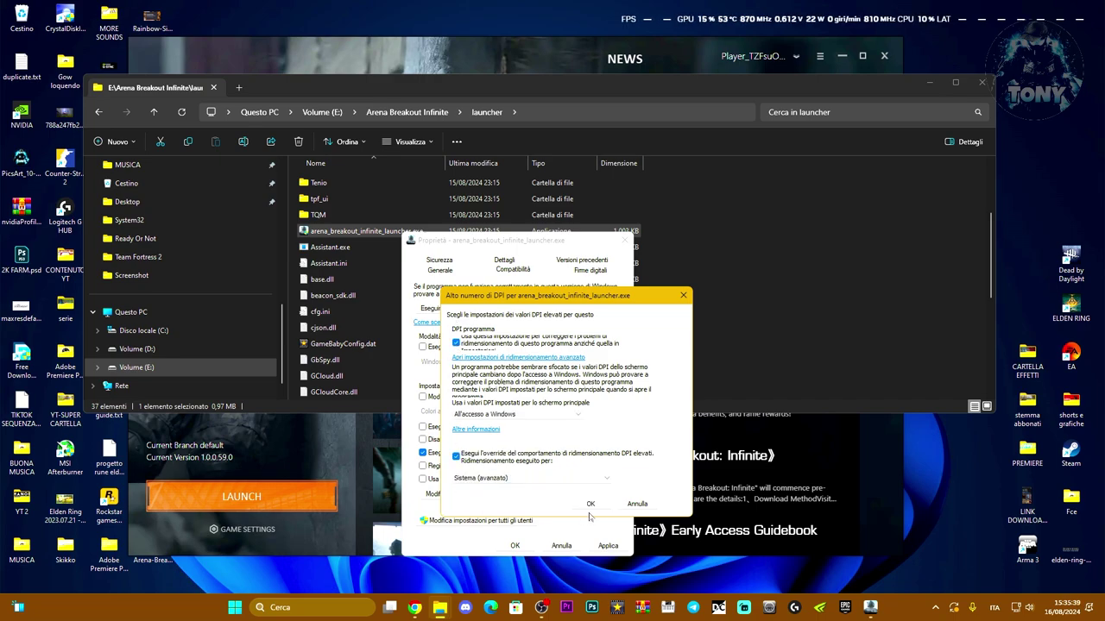
left_click(591, 504)
left_click(604, 548)
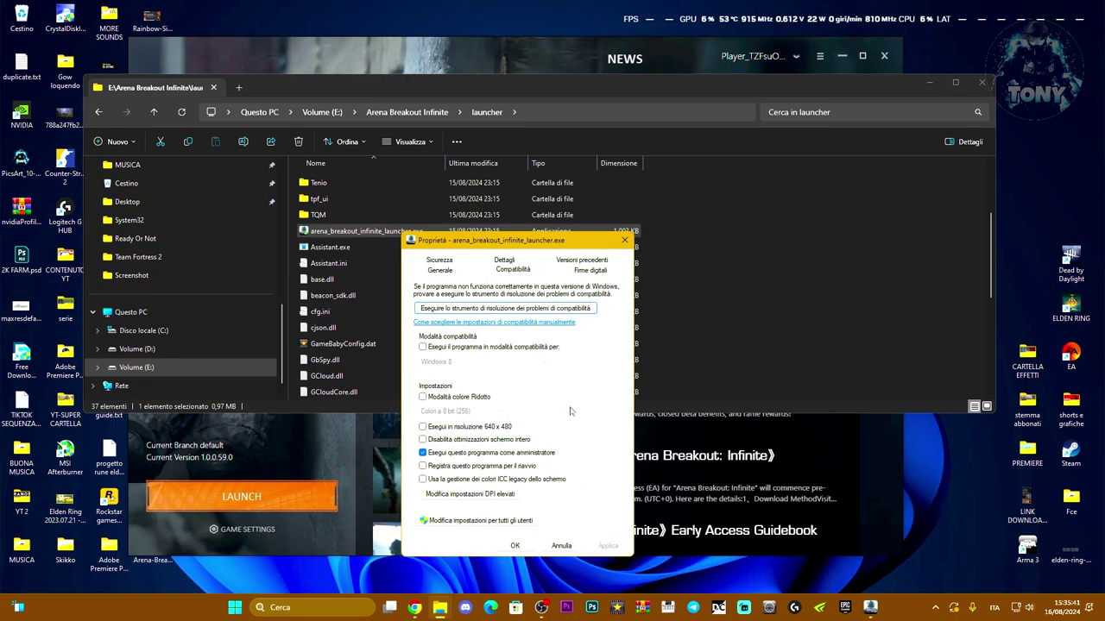
Install the certificate from arena_breakout_infinite_launcher.exe's digital signature for the current user, and close its properties
left_click(579, 271)
double_click(543, 319)
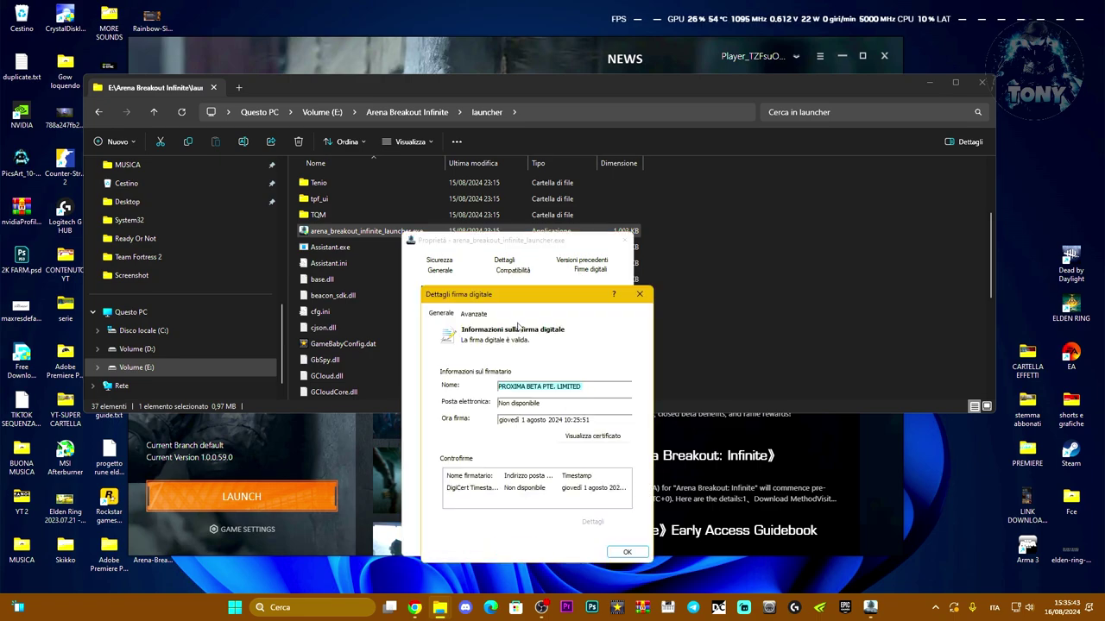
left_click(591, 441)
left_click(540, 526)
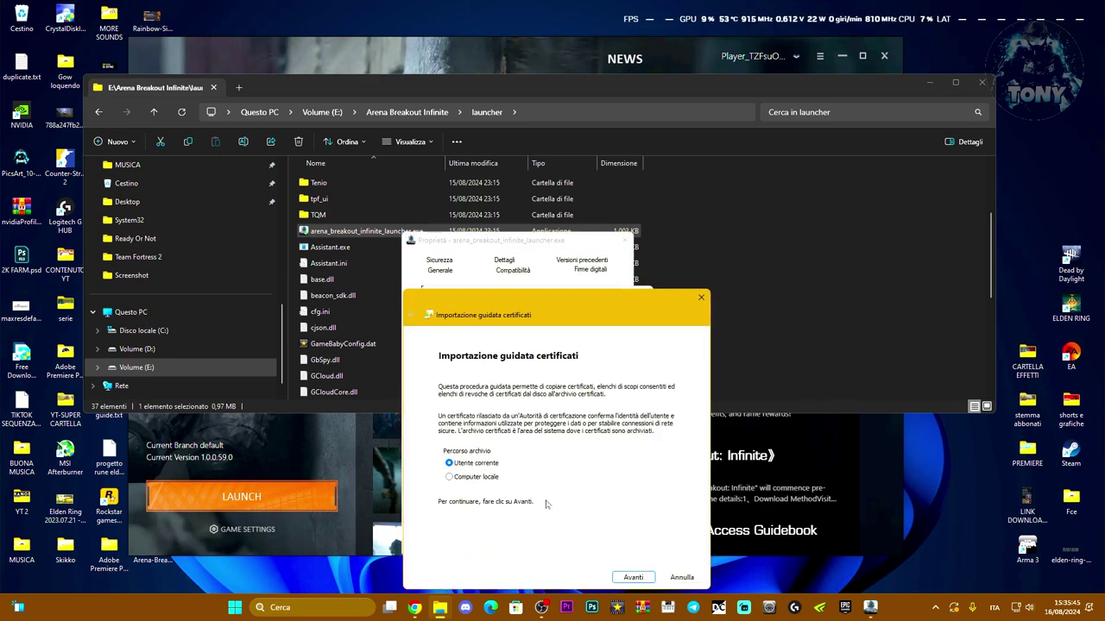
left_click(633, 577)
left_click(632, 577)
left_click(633, 577)
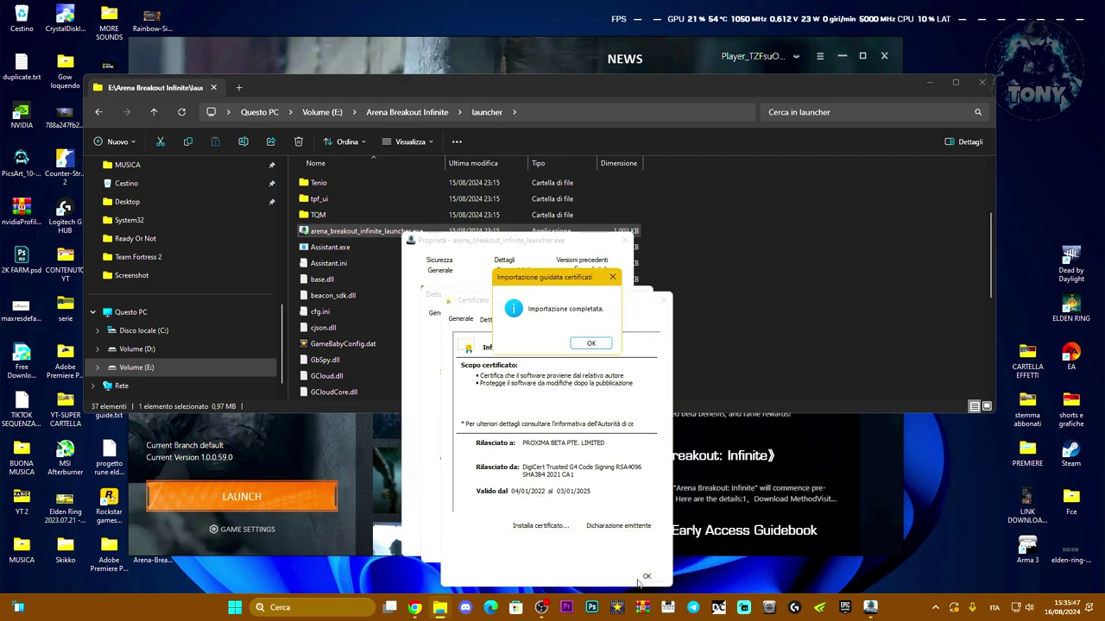
left_click(591, 345)
left_click(646, 576)
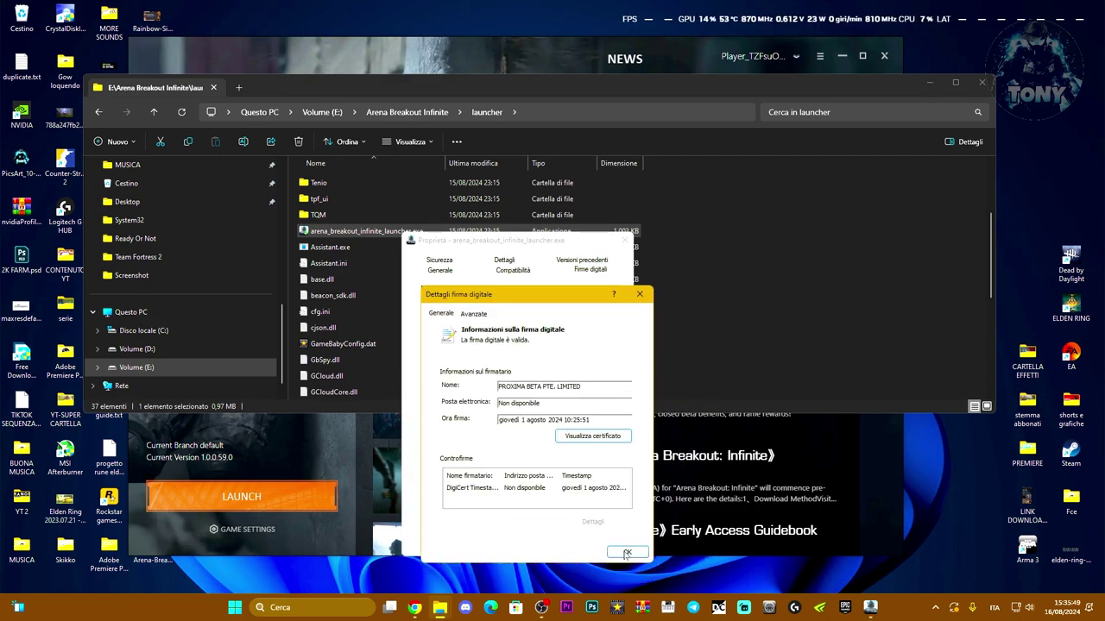
left_click(625, 556)
left_click(516, 550)
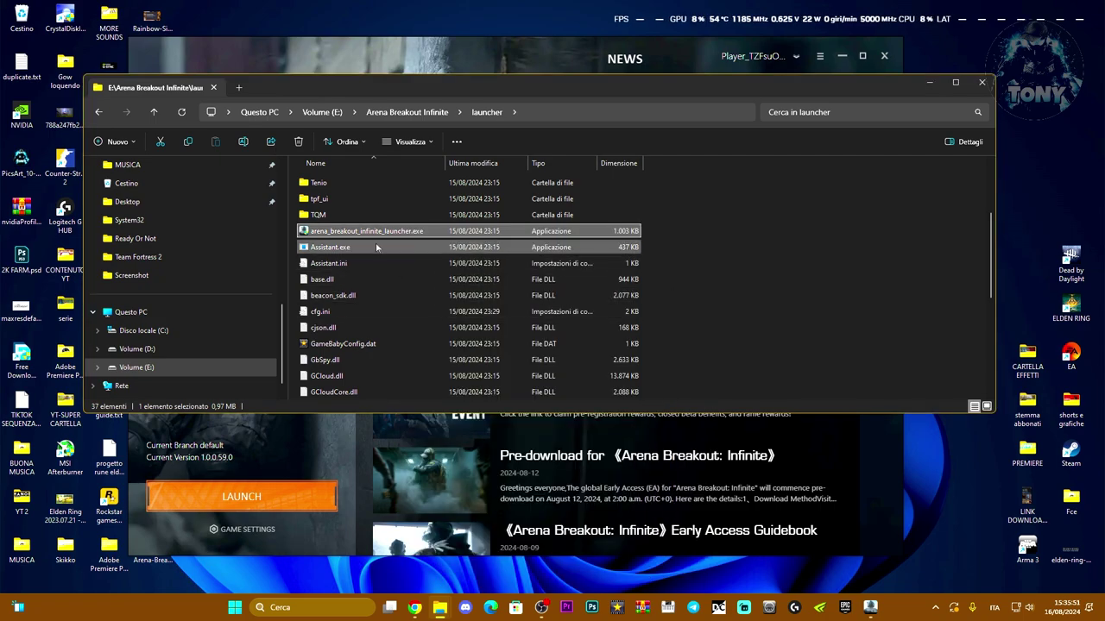
Leave the launcher folder, close the Arena Breakout Infinite file window and open the Recycle Bin
left_click(328, 246)
key("Down")
left_click(99, 111)
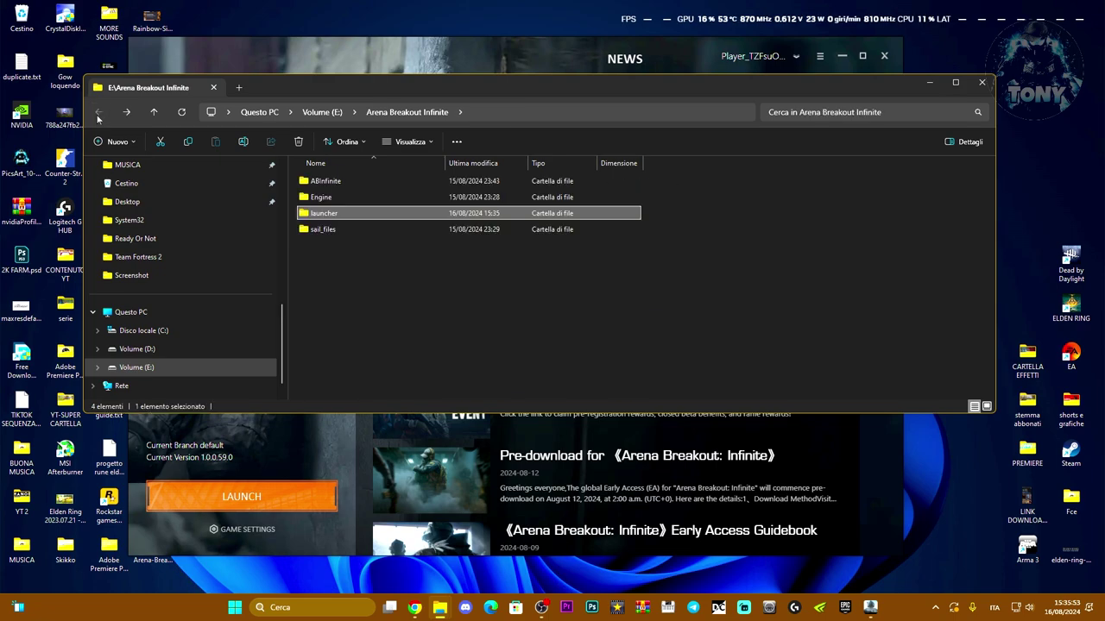
left_click(344, 272)
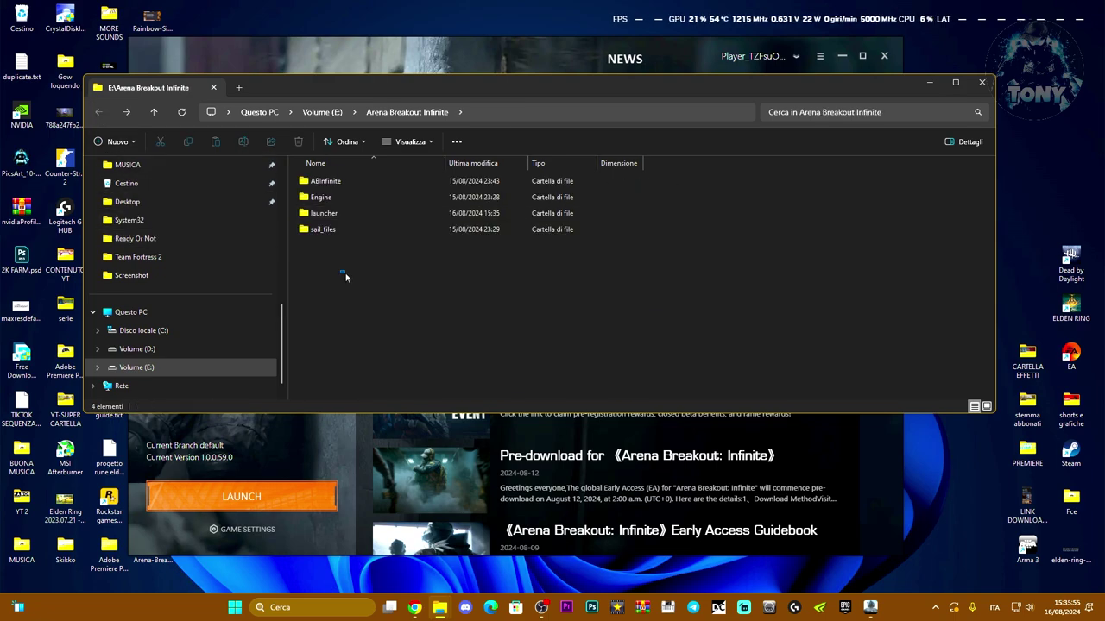
left_click(324, 231)
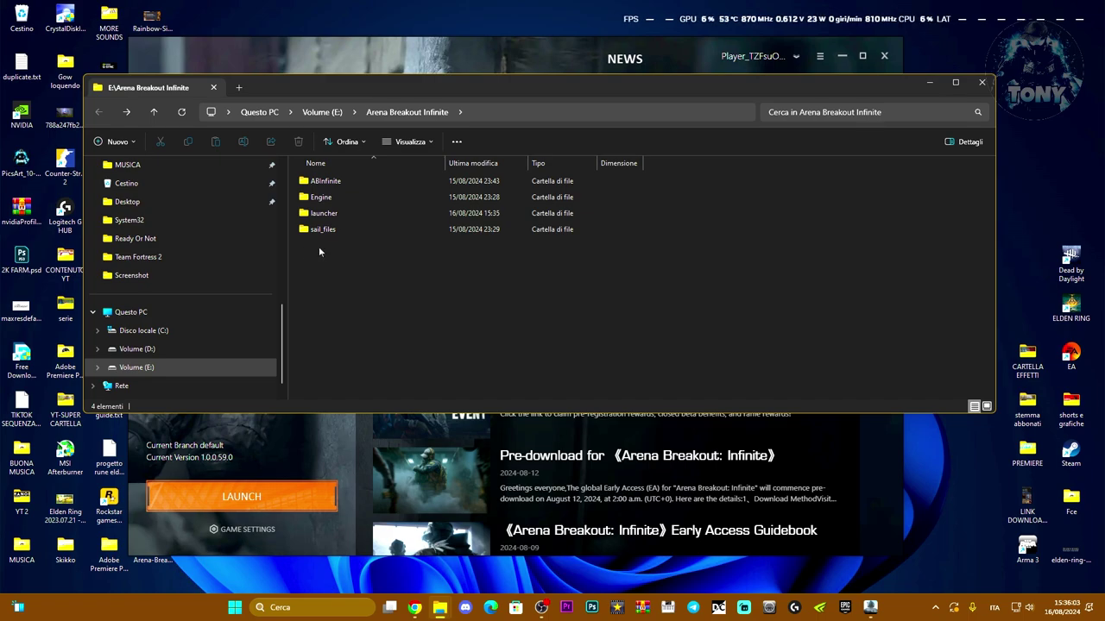
left_click(982, 85)
double_click(22, 18)
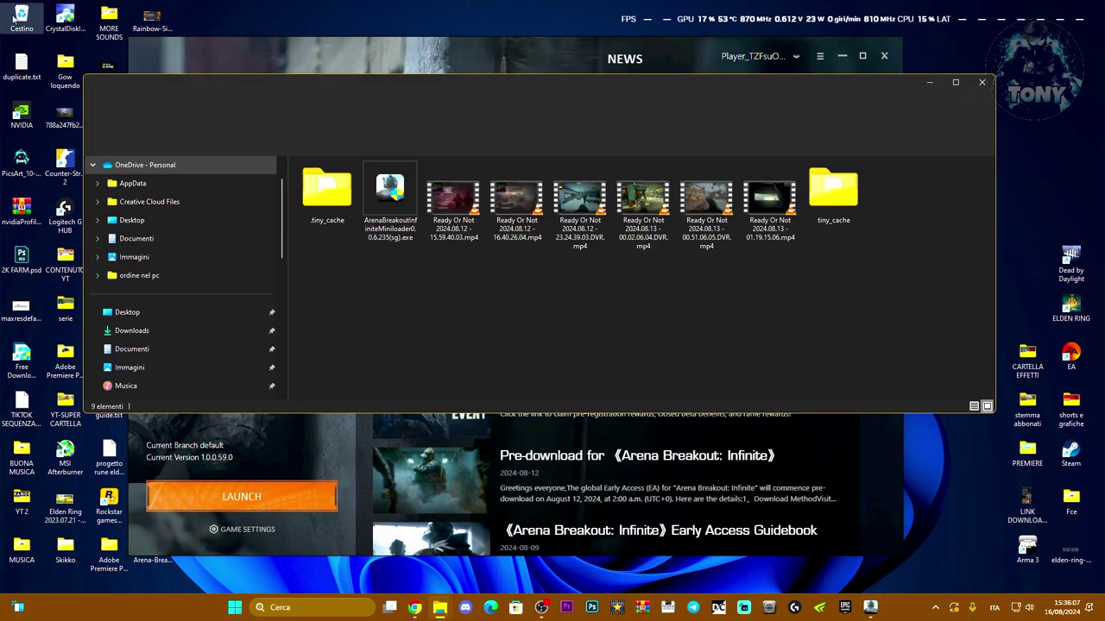
Check the tiny_cache folder in the Recycle Bin, close its window and permanently empty the bin
left_click(841, 208)
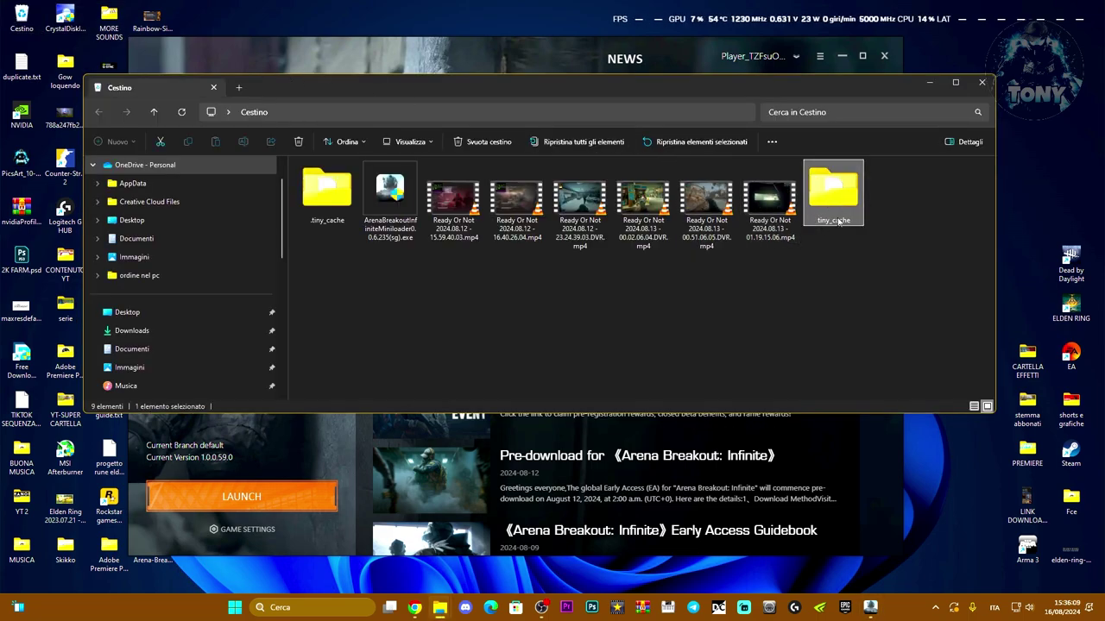
left_click(983, 83)
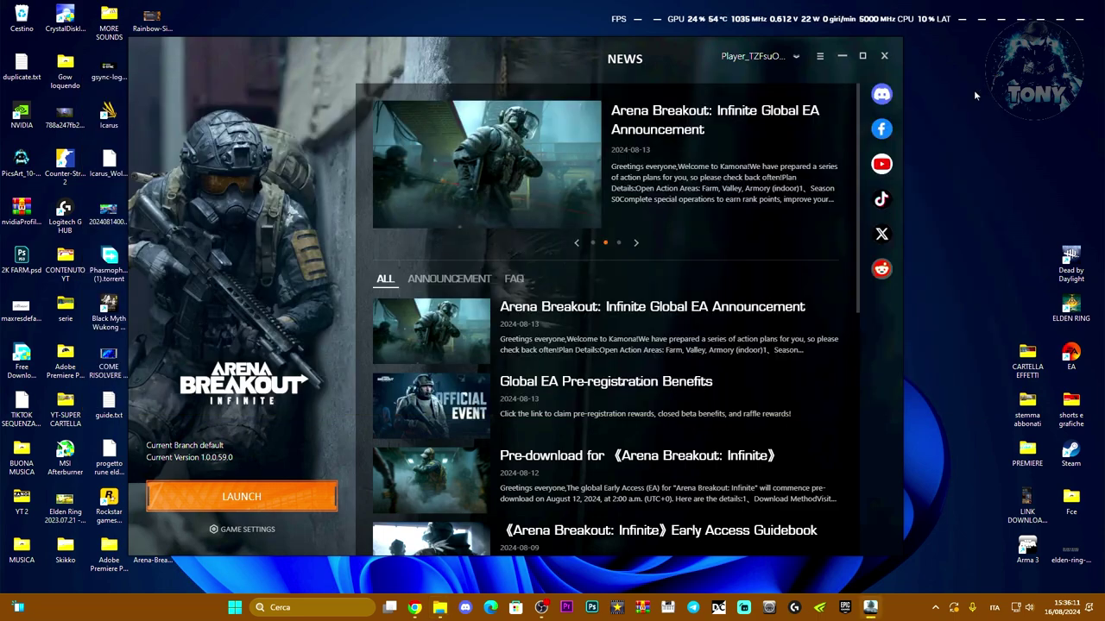
right_click(23, 31)
left_click(55, 76)
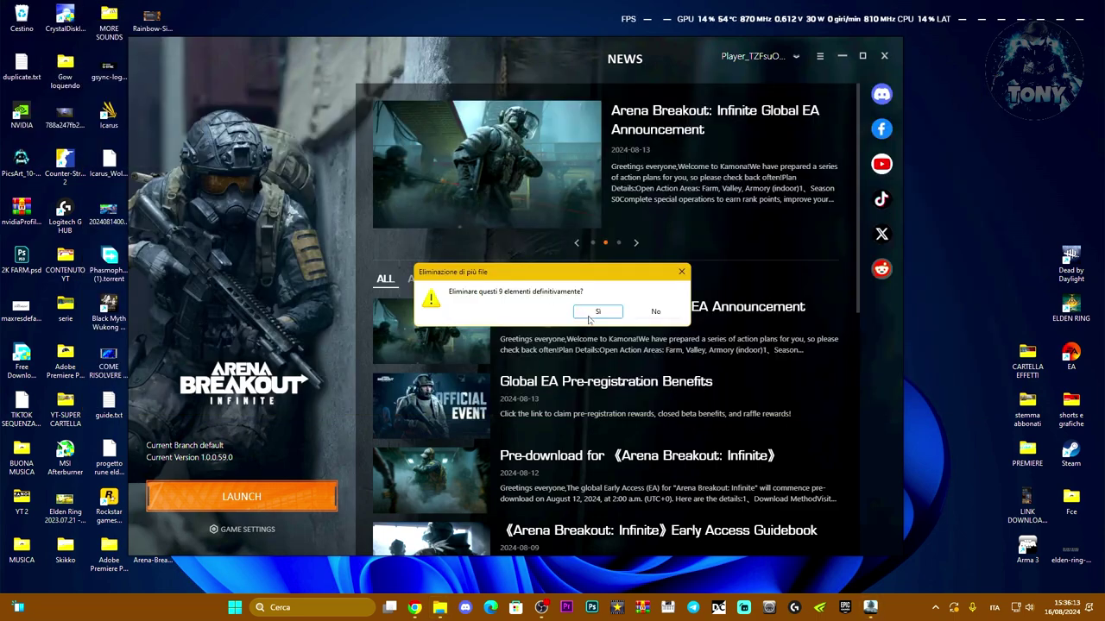
left_click(590, 319)
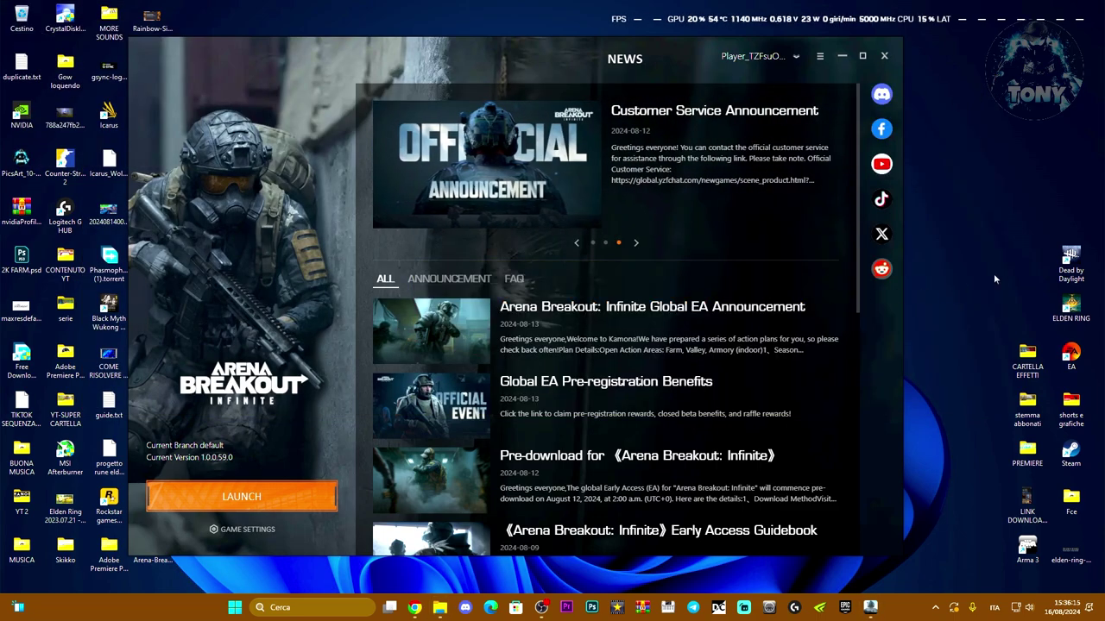
Minimize the game launcher and open the %appdata% folder through the Run (Esegui) dialog
left_click(842, 57)
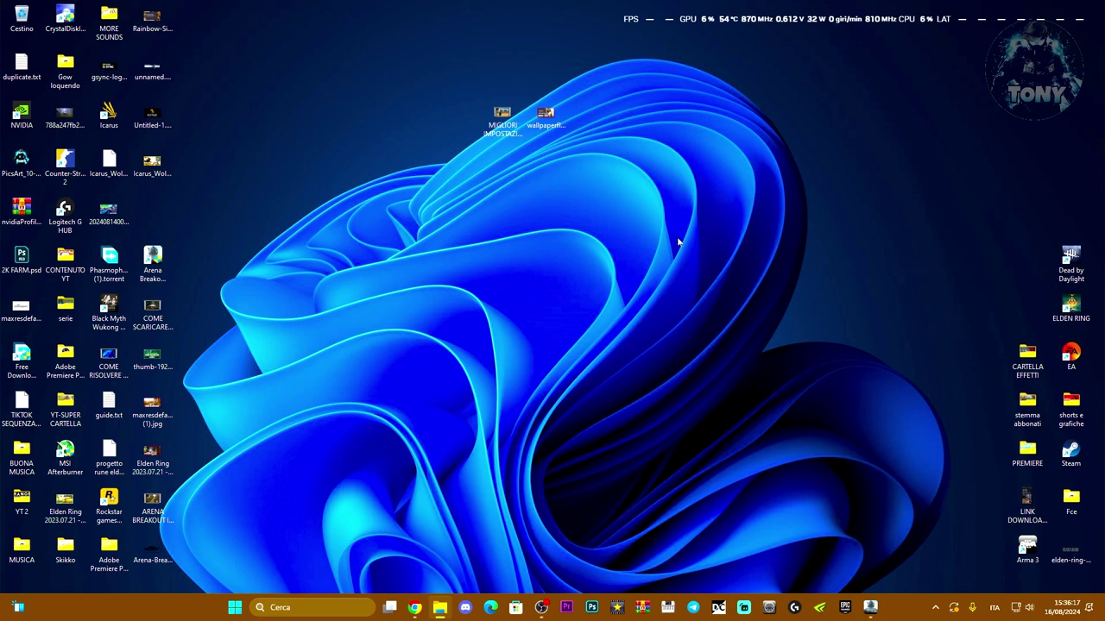
key("super+r")
left_click_drag(127, 481, 568, 307)
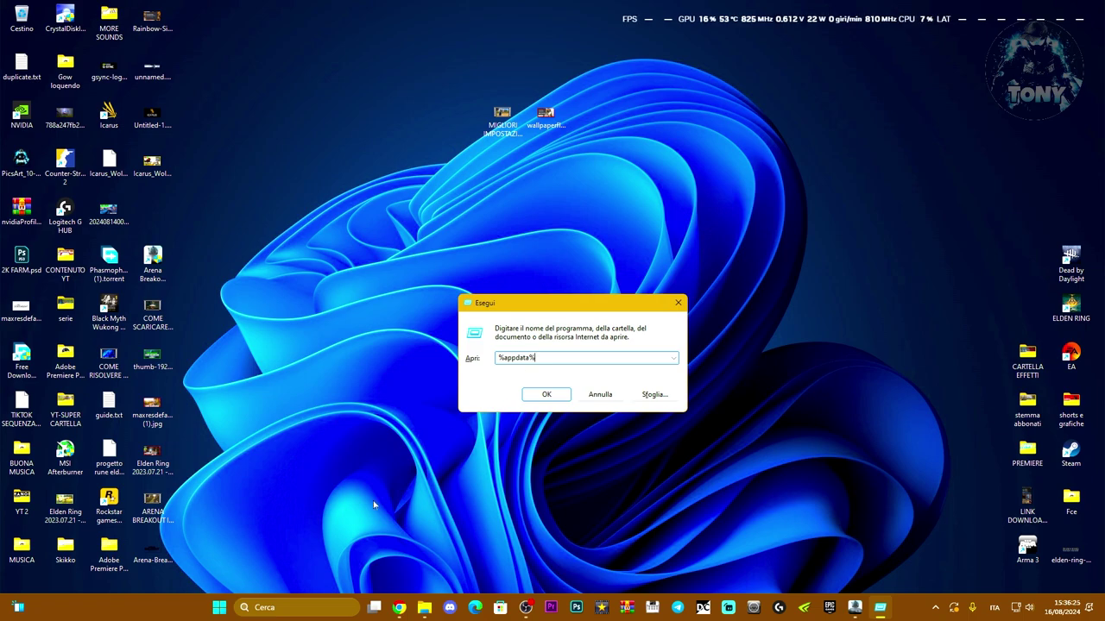
left_click(278, 608)
type("eseh")
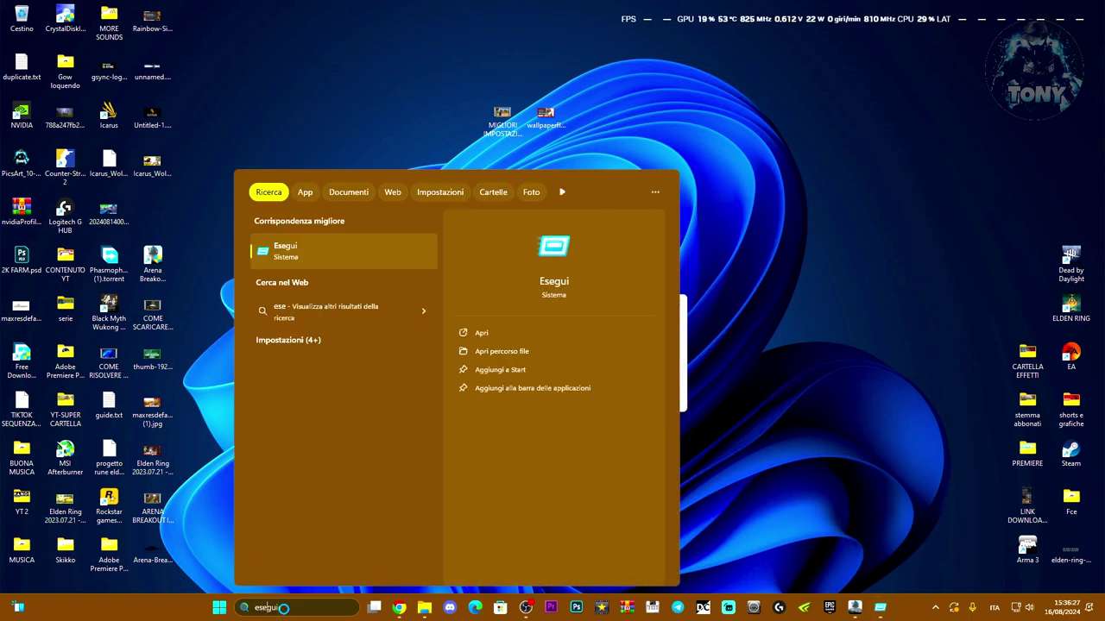
left_click(286, 258)
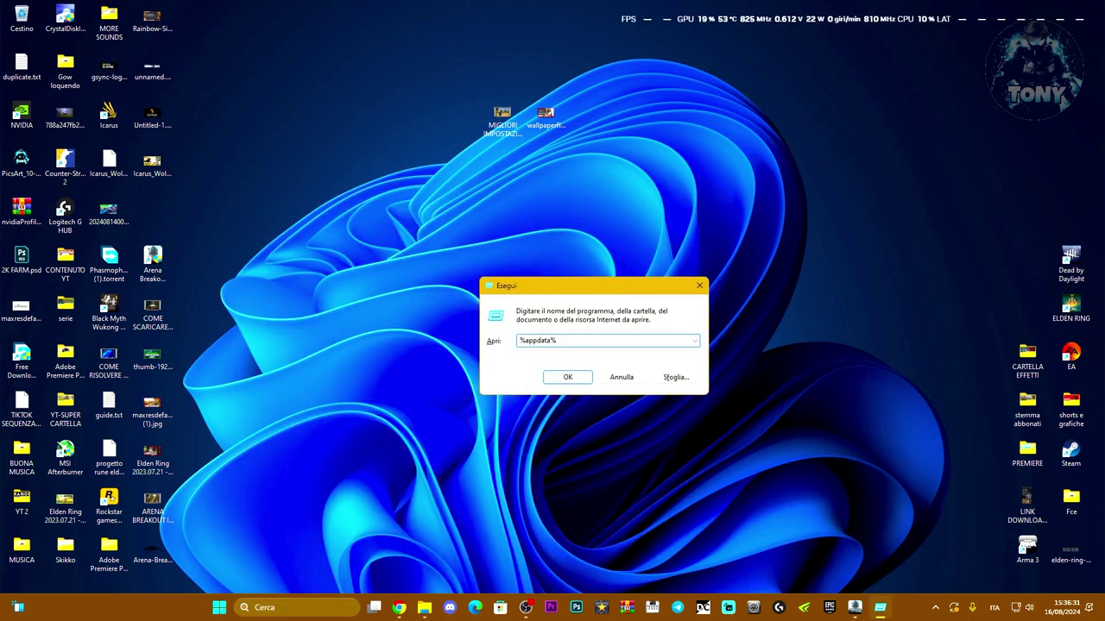
key("End")
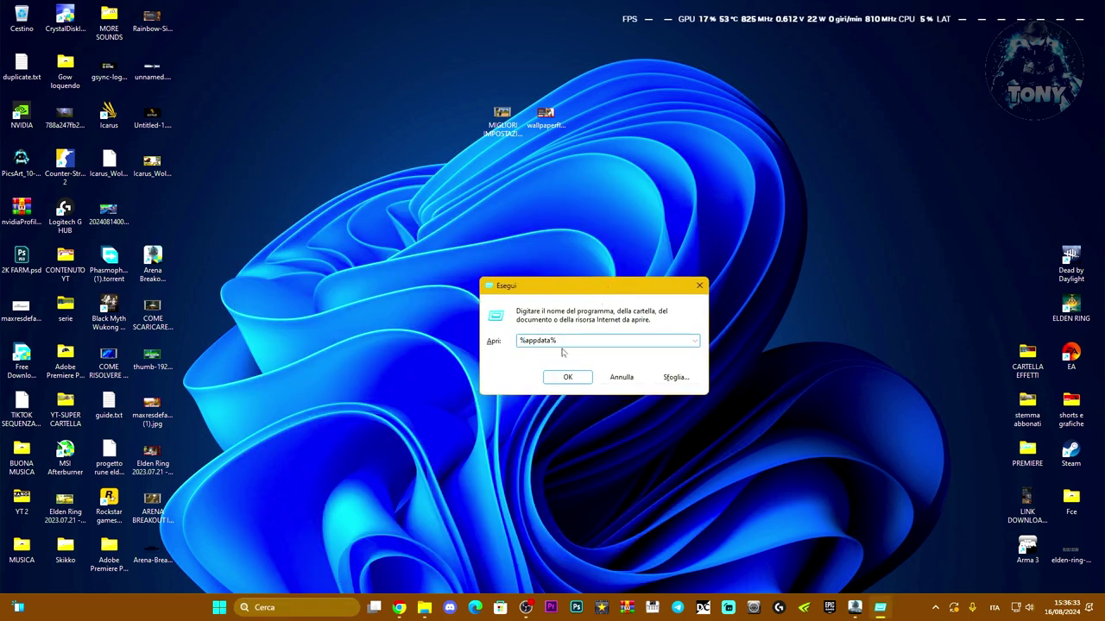
left_click(557, 377)
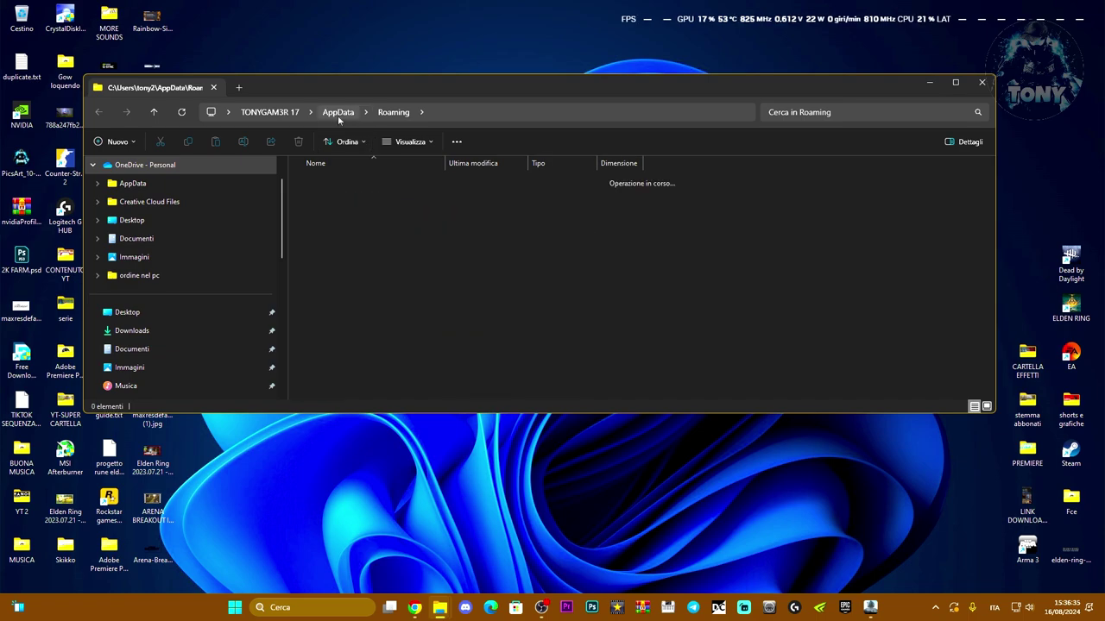
Go from Roaming up to AppData and open the Local\ABInfinite\Saved folder
left_click(338, 117)
double_click(337, 181)
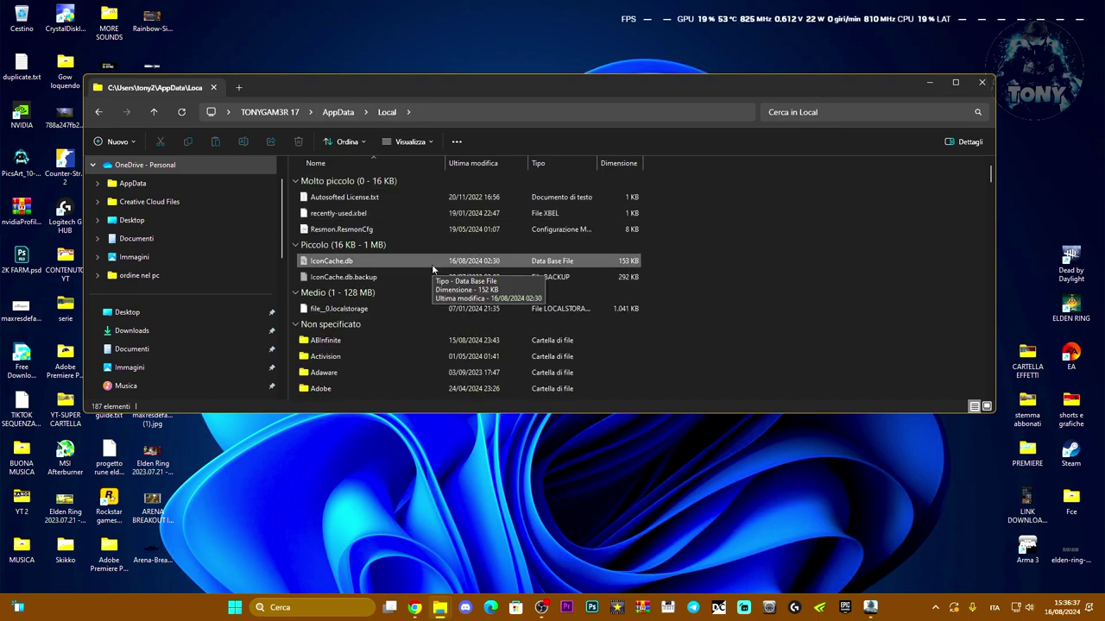
scroll(433, 270, "down", 1)
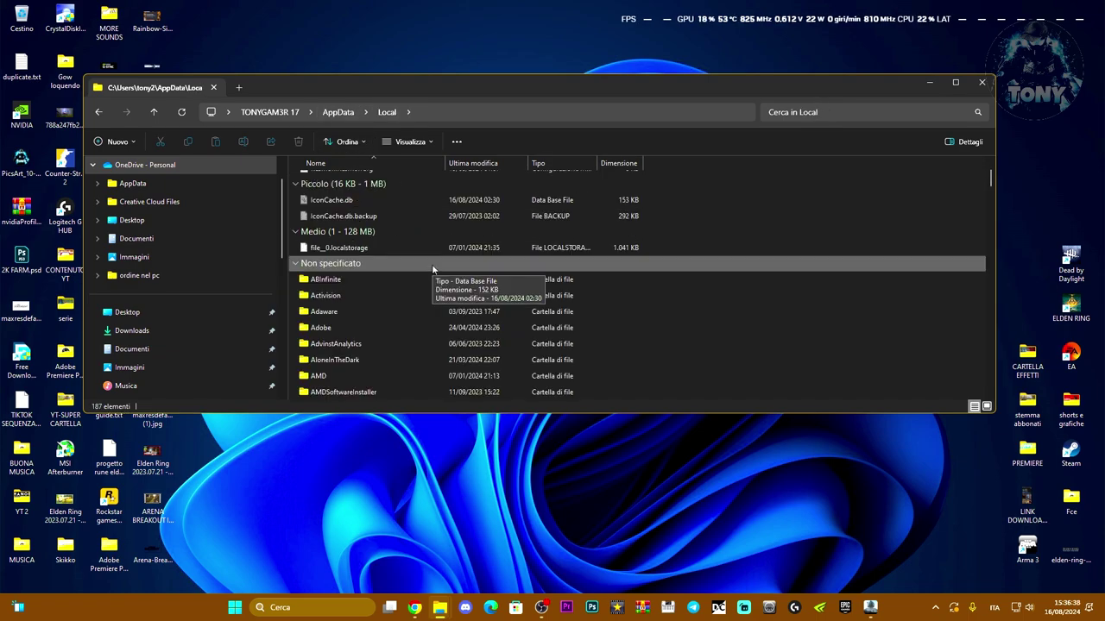
double_click(352, 282)
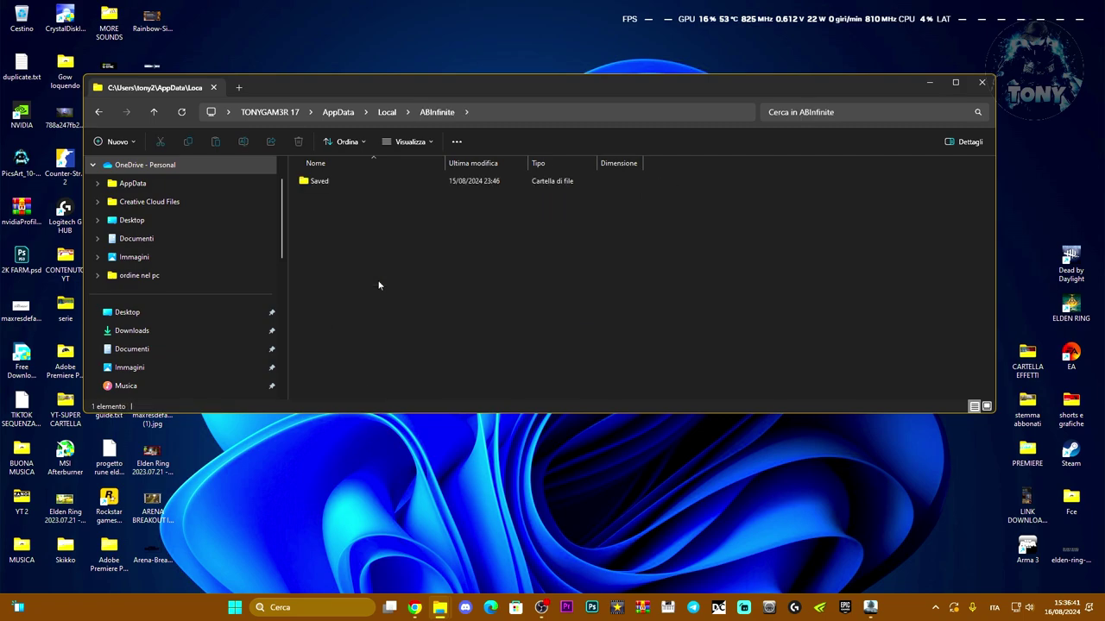
double_click(347, 181)
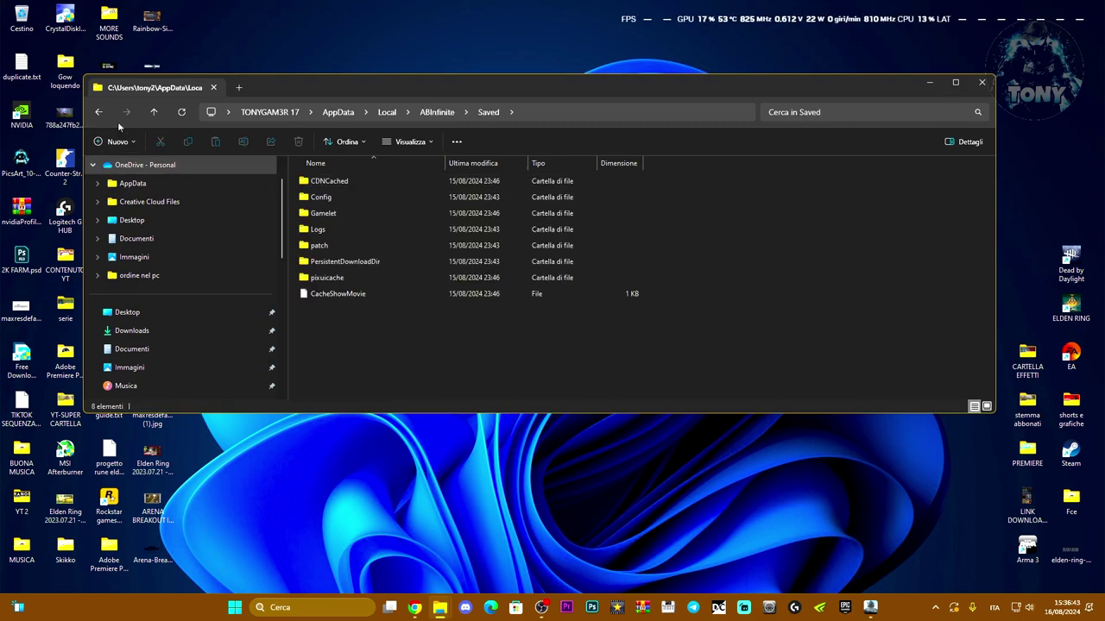
key("alt+Left")
double_click(374, 181)
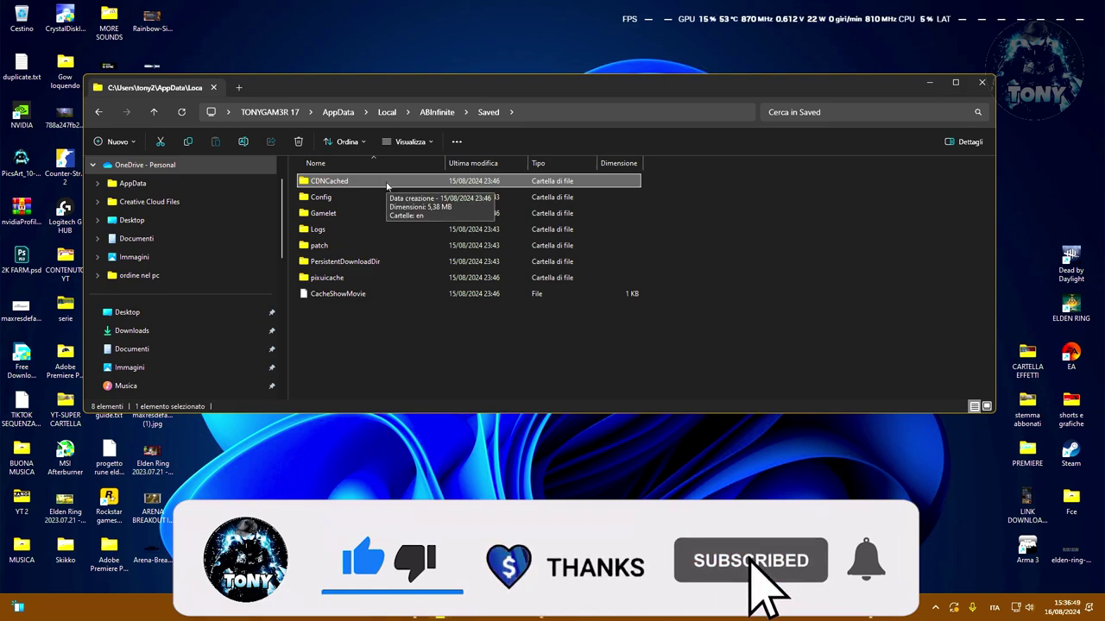
Delete the CDNCached and pixuicache folders and the CacheShowMovie file from the Saved folder
key("Delete")
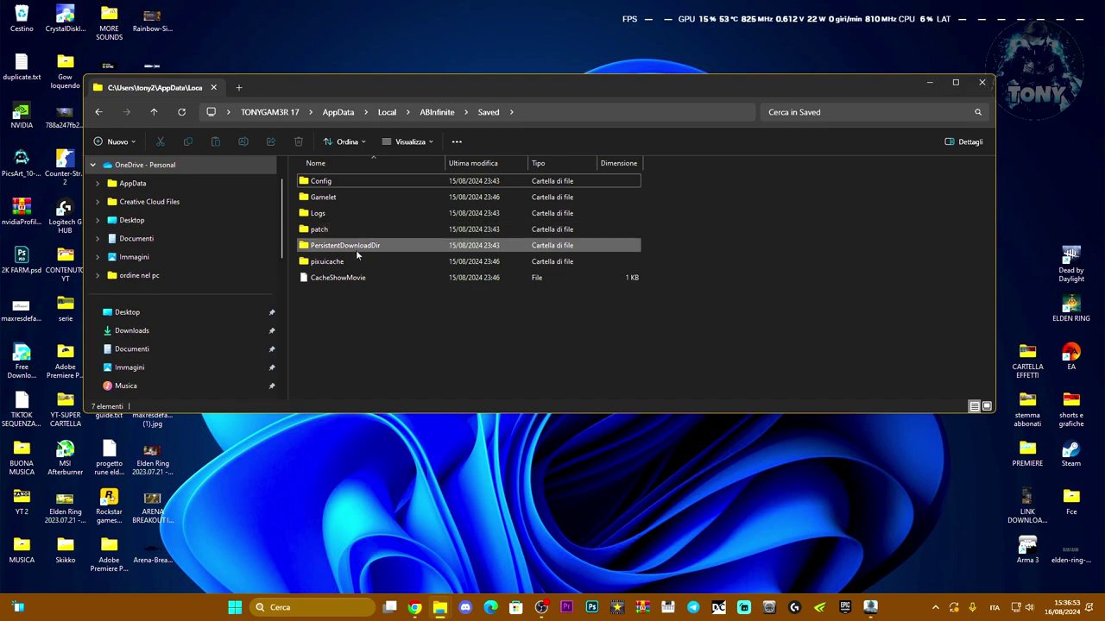
left_click(360, 261)
key("Delete")
left_click(365, 261)
key("Delete")
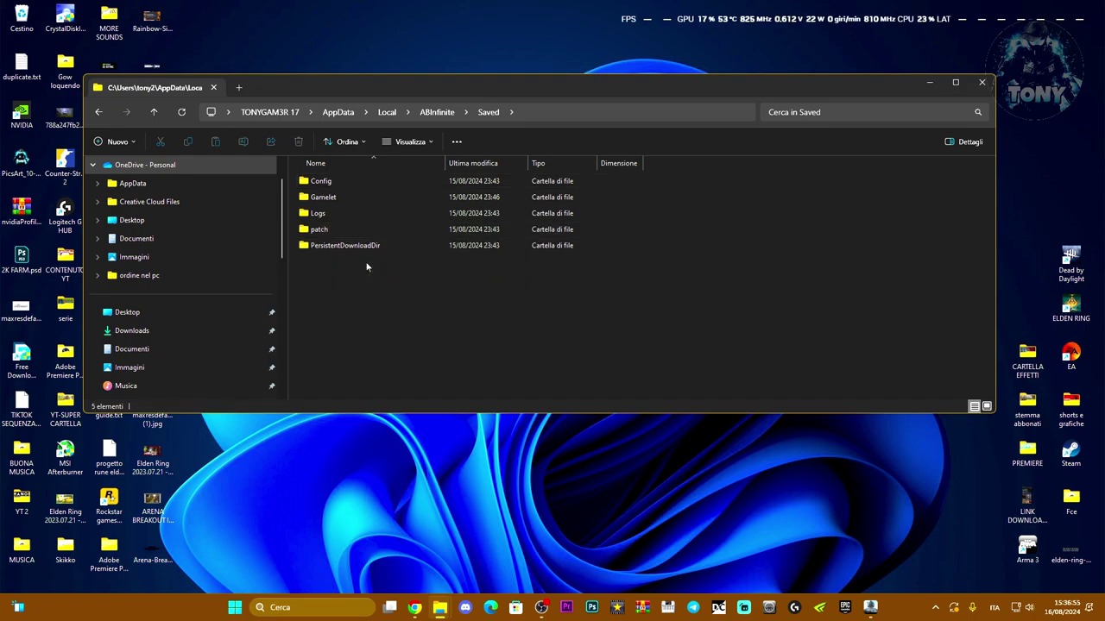
Quit the Arena Breakout Infinite launcher running in the background and close the Saved folder window
left_click(935, 607)
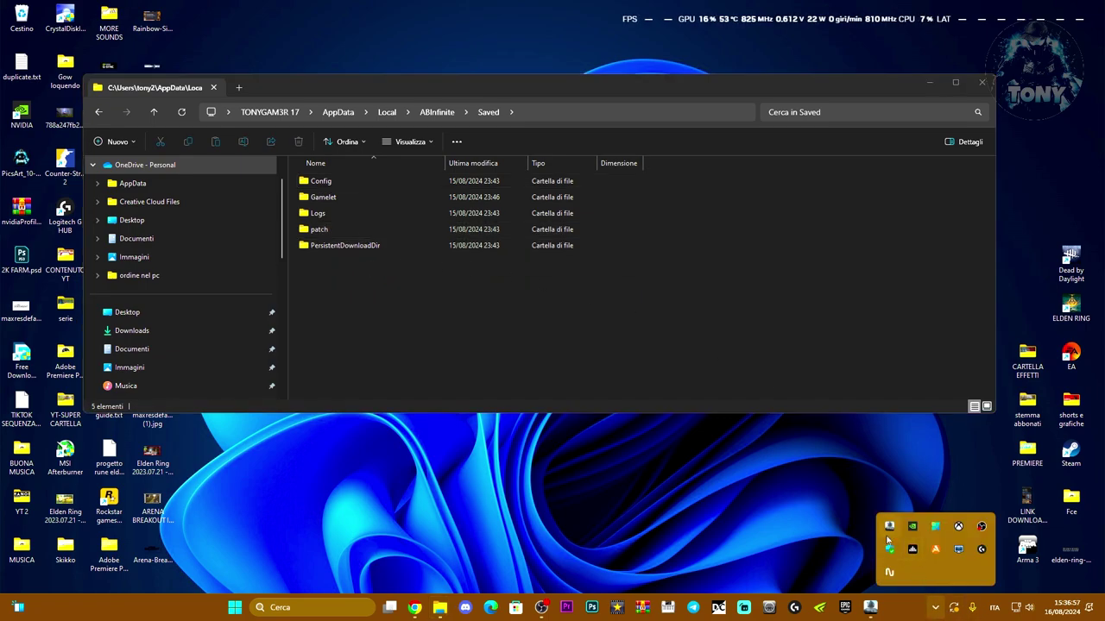
left_click(850, 535)
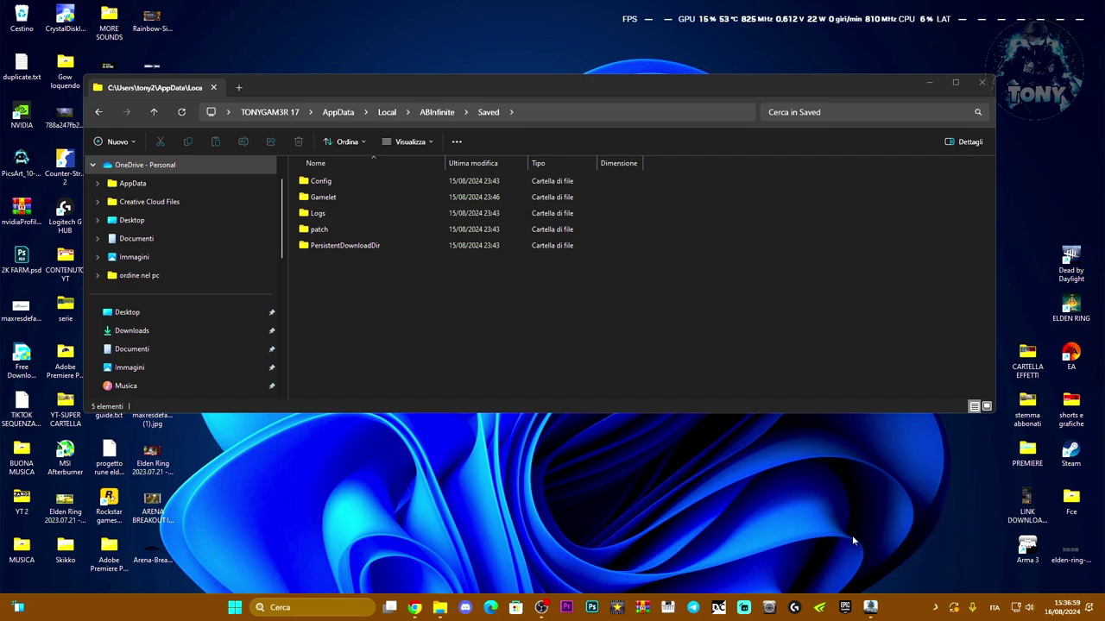
left_click(981, 84)
Move the Arena Breakout Infinite shortcut to the middle of the desktop and start the launcher from it
left_click(328, 607)
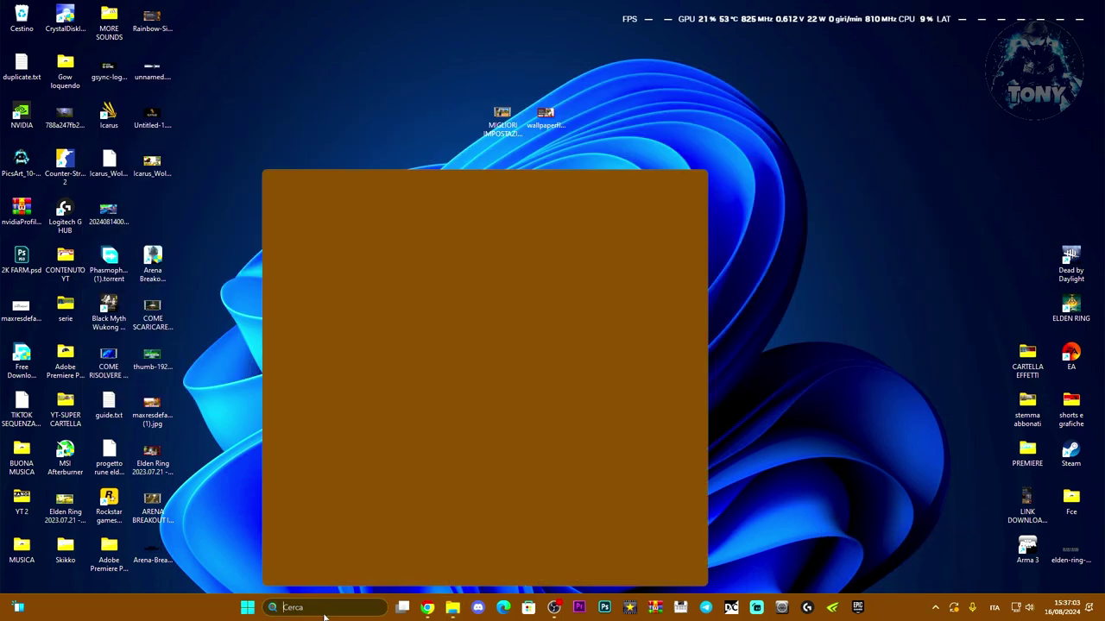
left_click(206, 366)
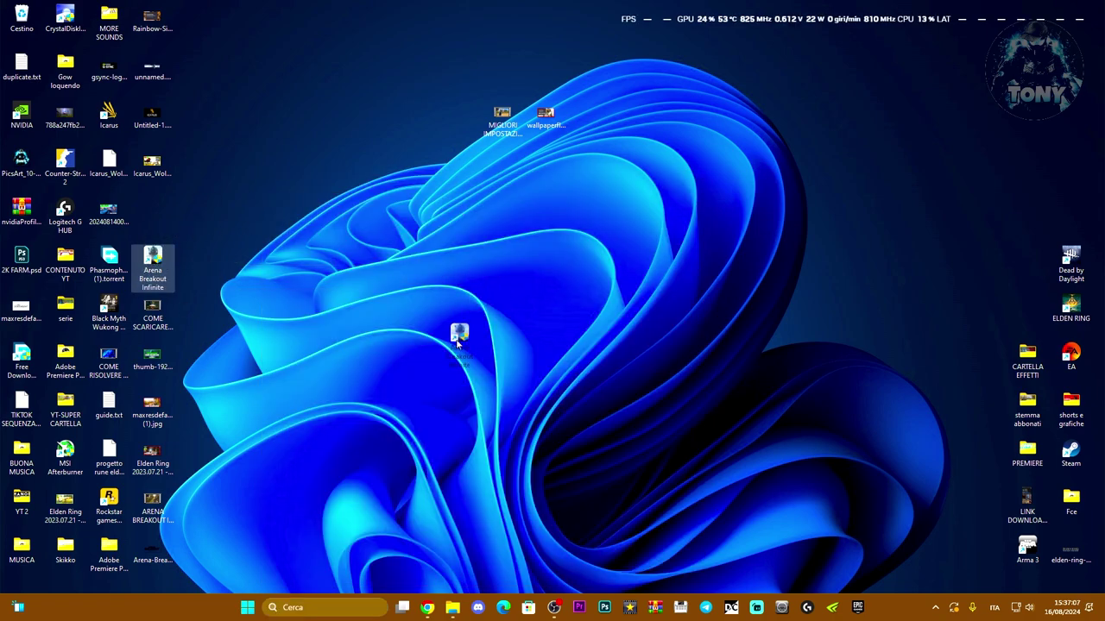
left_click_drag(457, 341, 458, 347)
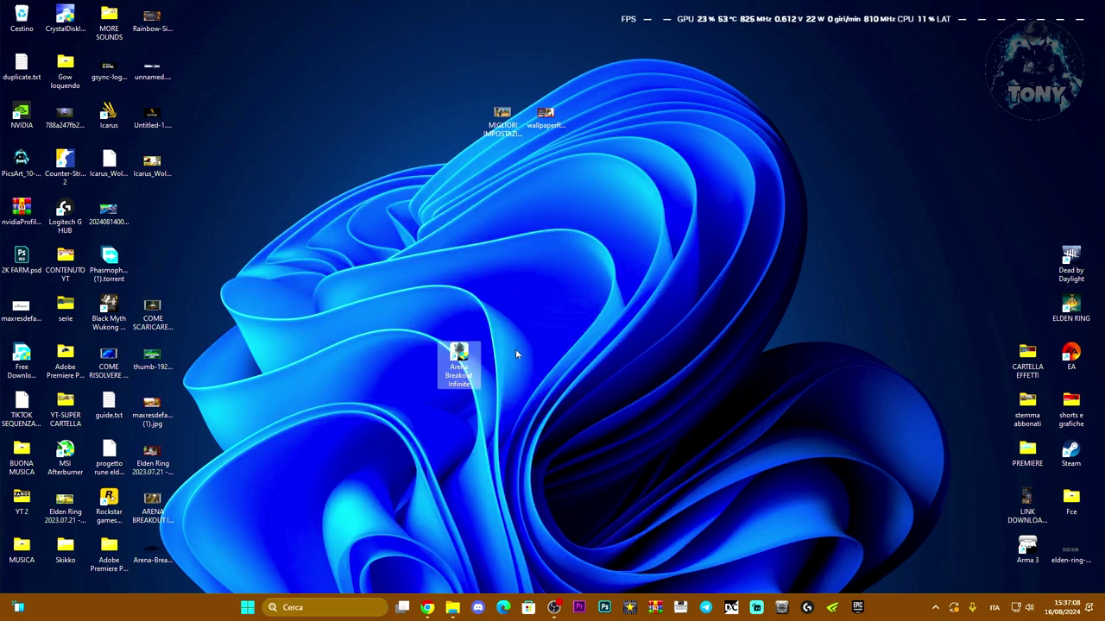
right_click(462, 352)
left_click(511, 169)
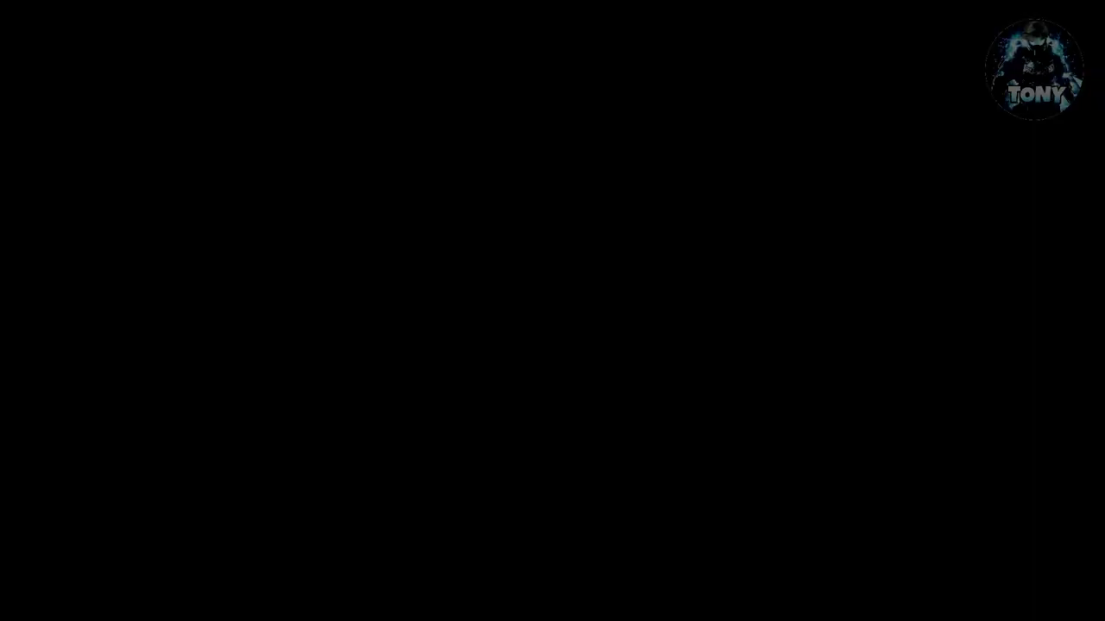
Open the installation directory of Arena Breakout Infinite from the launcher's game management options
left_click(270, 531)
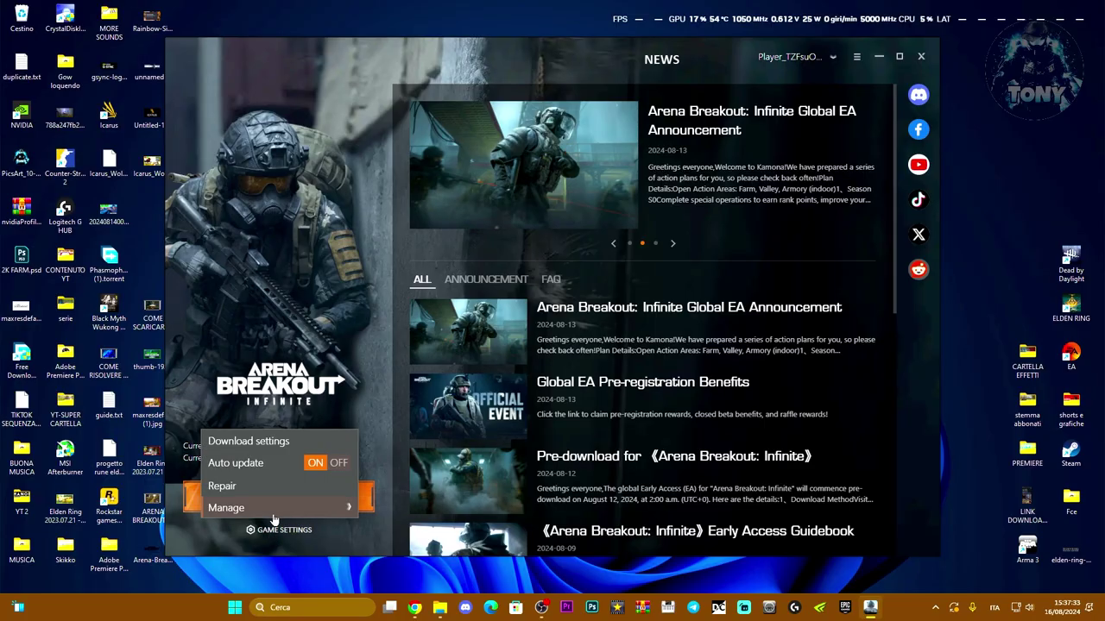
mouse_move(345, 508)
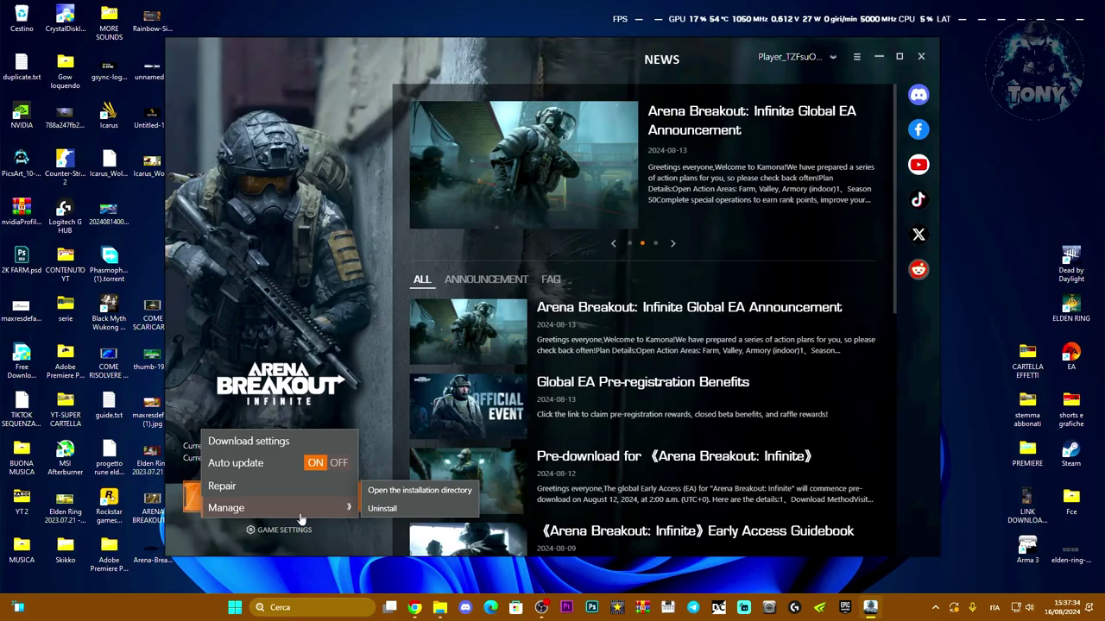
left_click(421, 489)
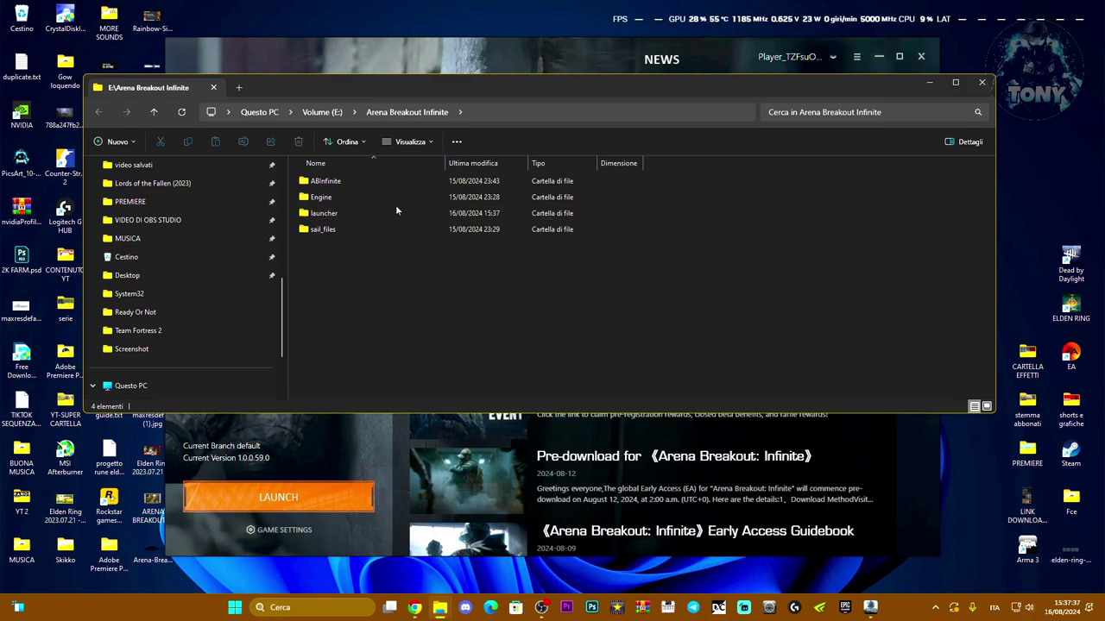
Delete the Engine folder from the installation directory and try to delete the launcher folder as well
left_click(363, 216)
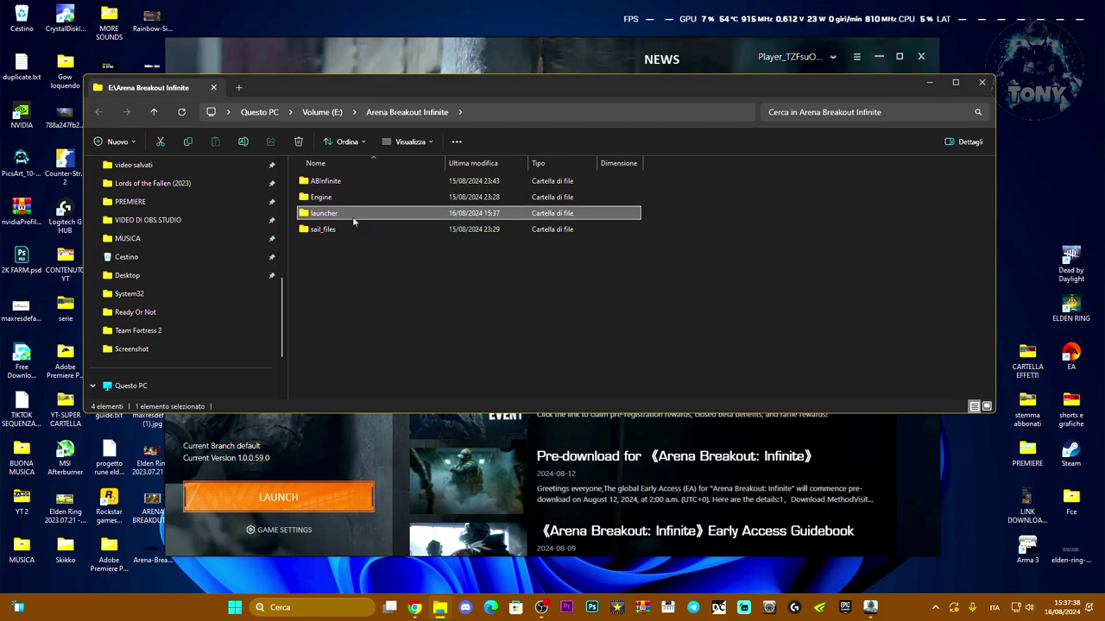
left_click(358, 231)
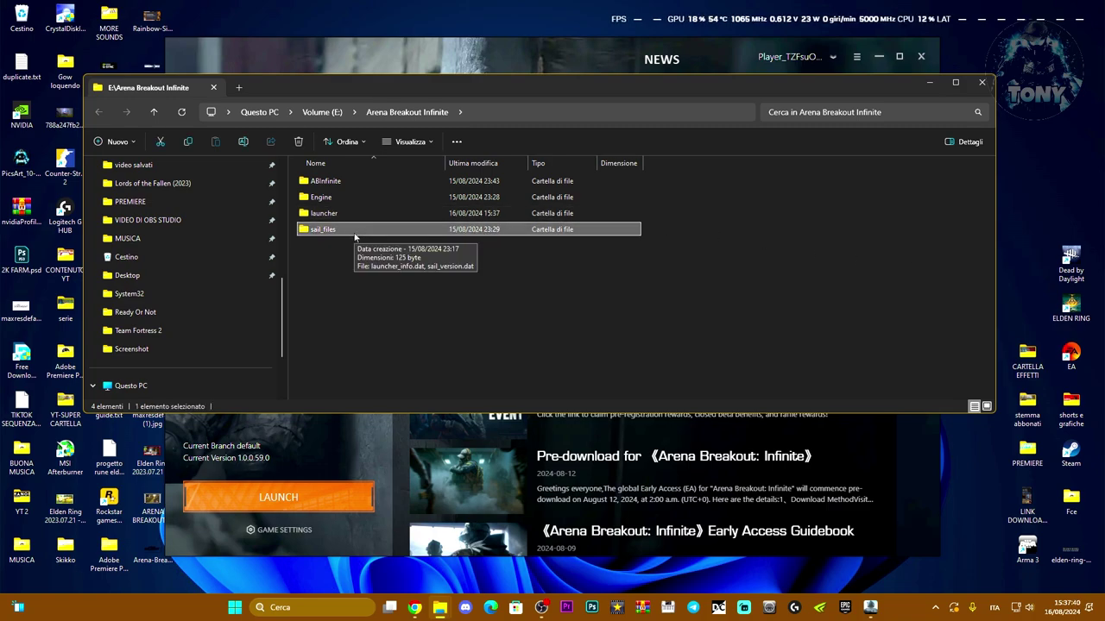
left_click(361, 216)
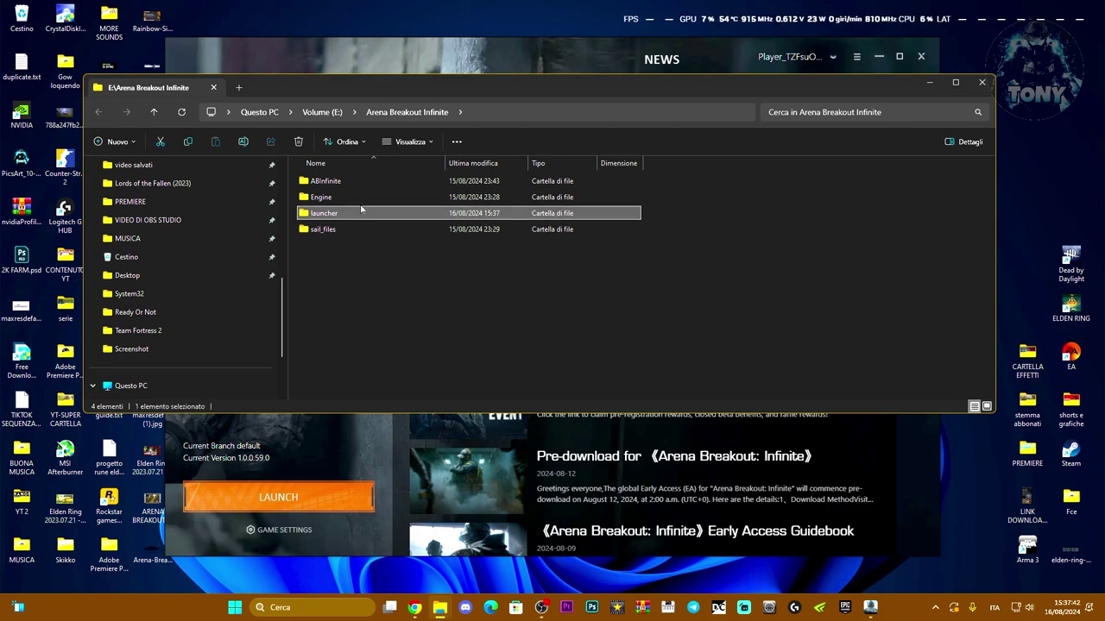
left_click(361, 200)
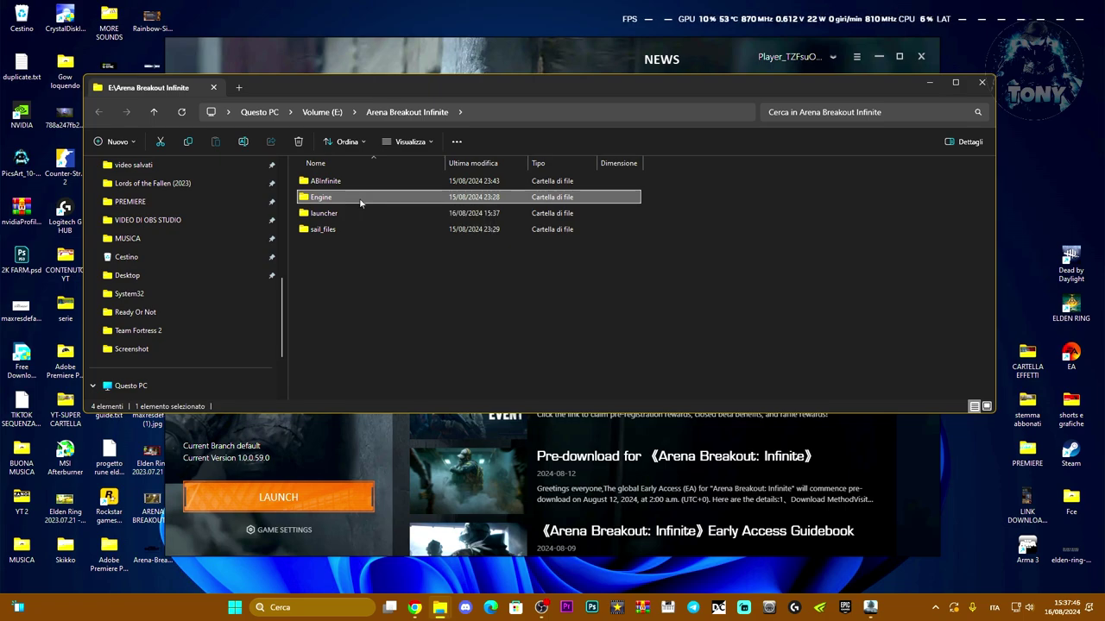
key("Delete")
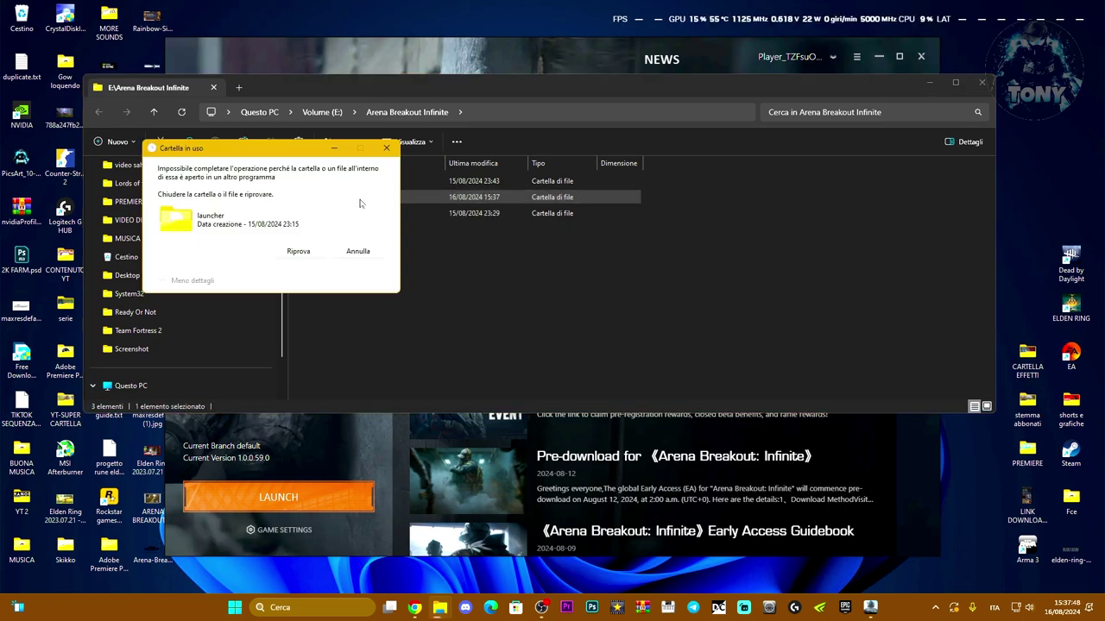
Quit the running Arena Breakout Infinite launcher and retry deleting the launcher folder
left_click_drag(311, 147, 823, 158)
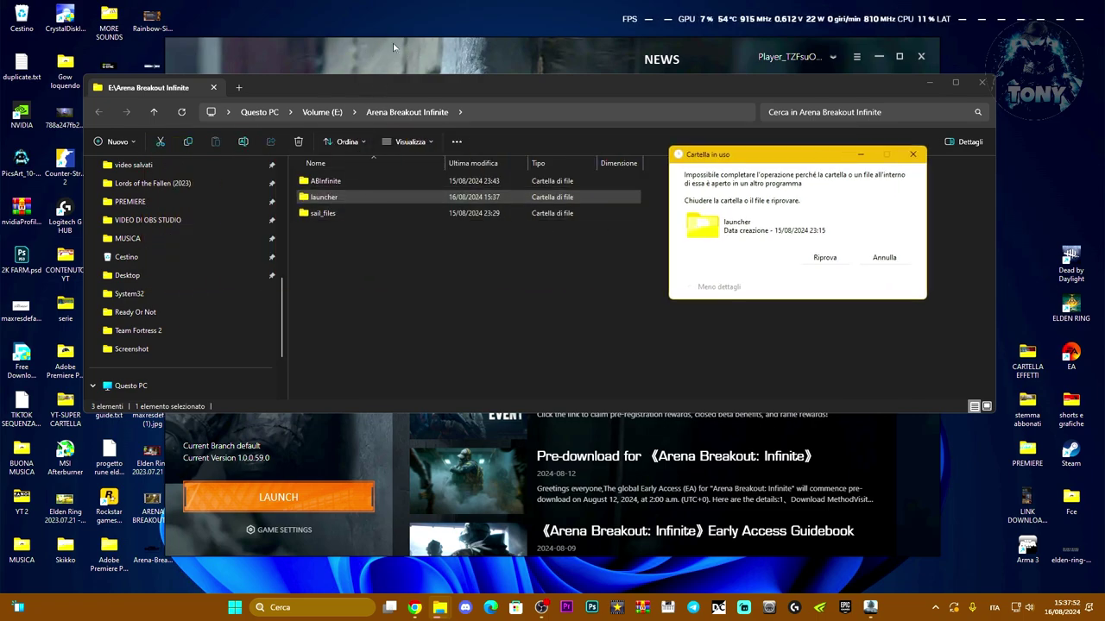
left_click(935, 607)
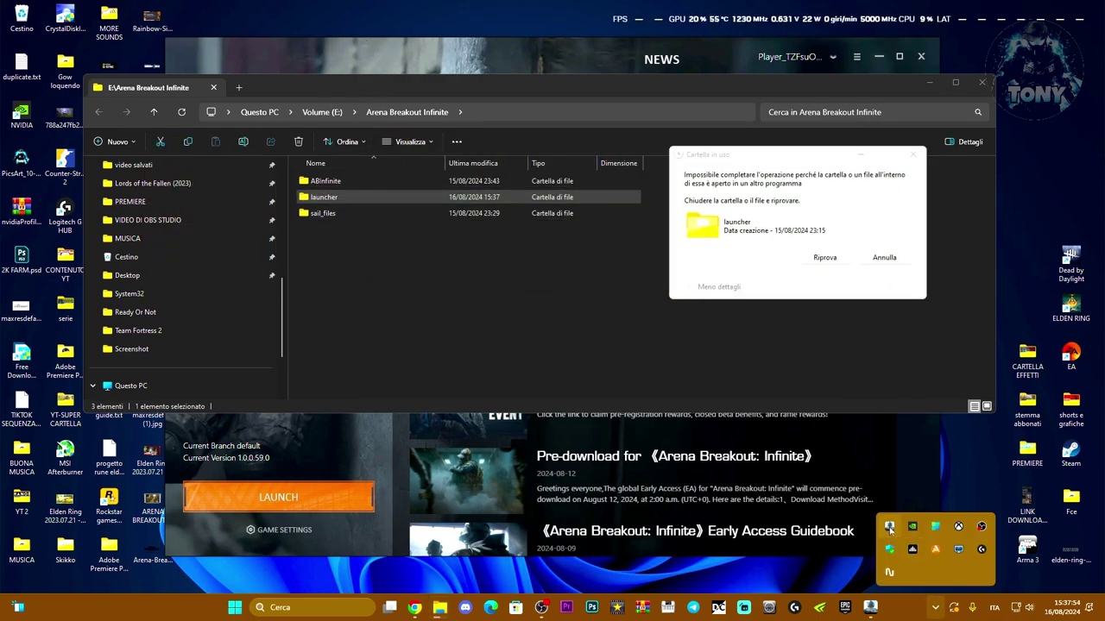
left_click(845, 535)
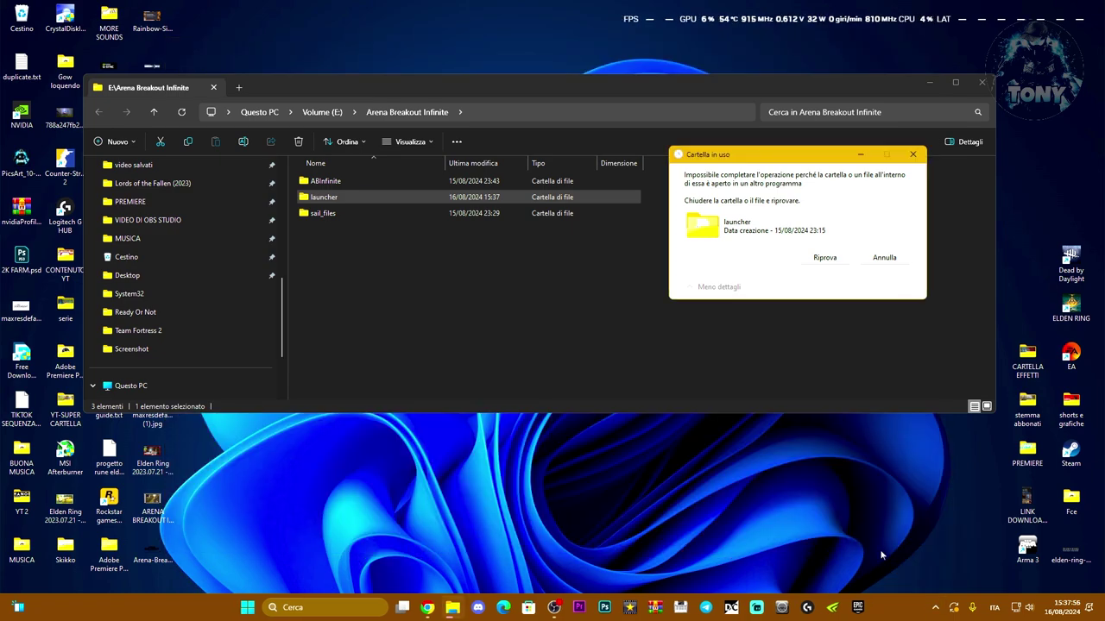
left_click(823, 258)
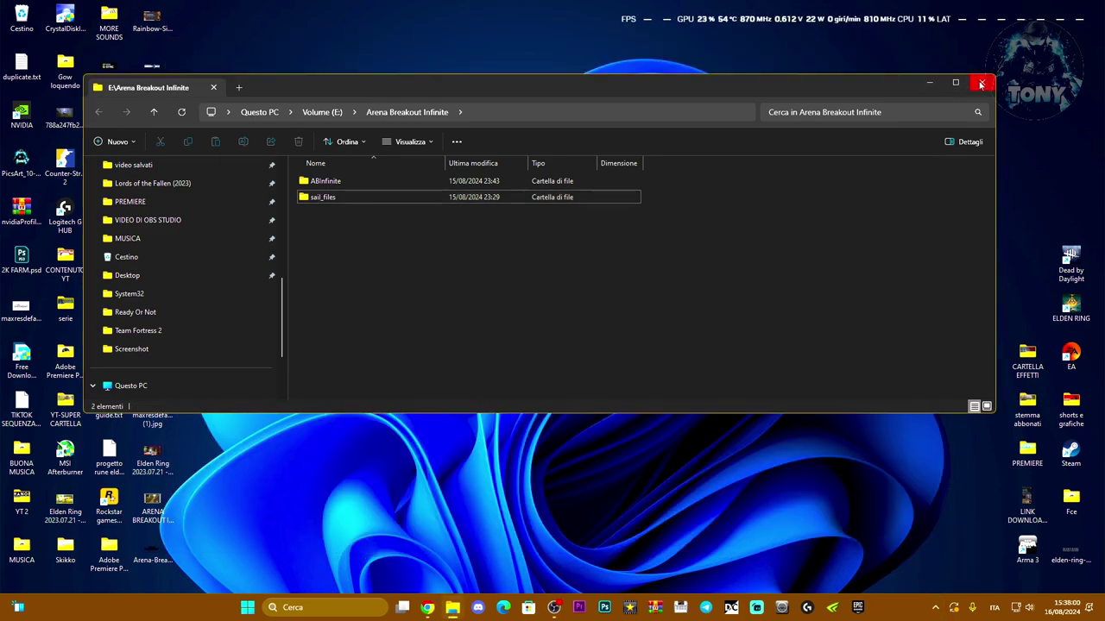
Close the installation folder and empty the Recycle Bin, permanently deleting its contents
left_click(981, 84)
right_click(27, 15)
left_click(69, 68)
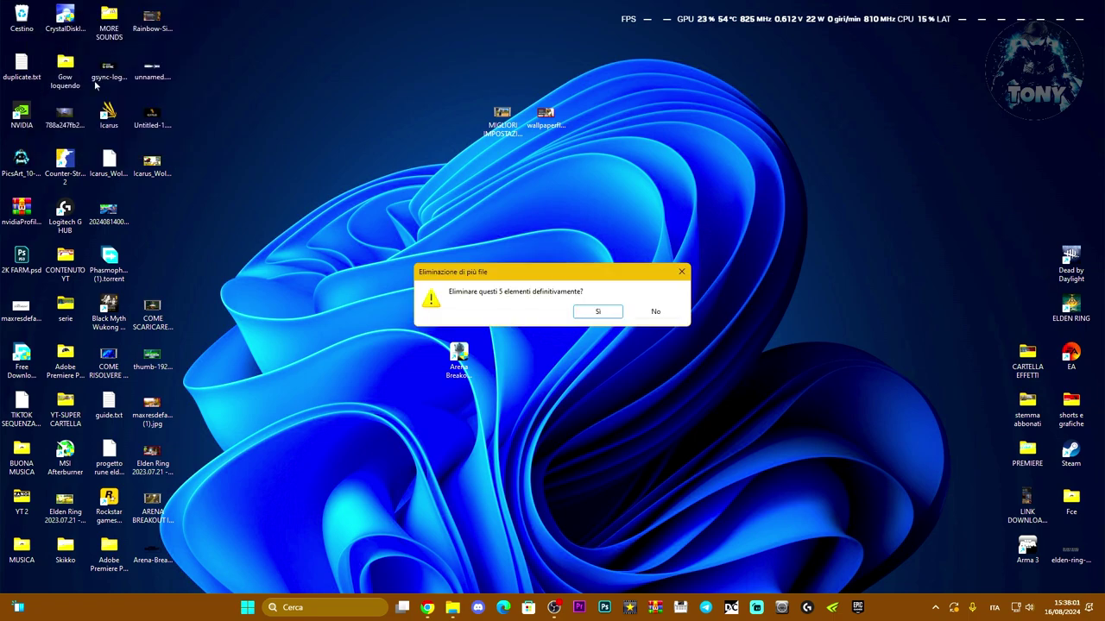
left_click(597, 312)
Move the old Arena Breakout Infinite shortcut to the middle of the desktop and try to start the launcher from it, keeping the shortcut
left_click_drag(458, 352, 502, 306)
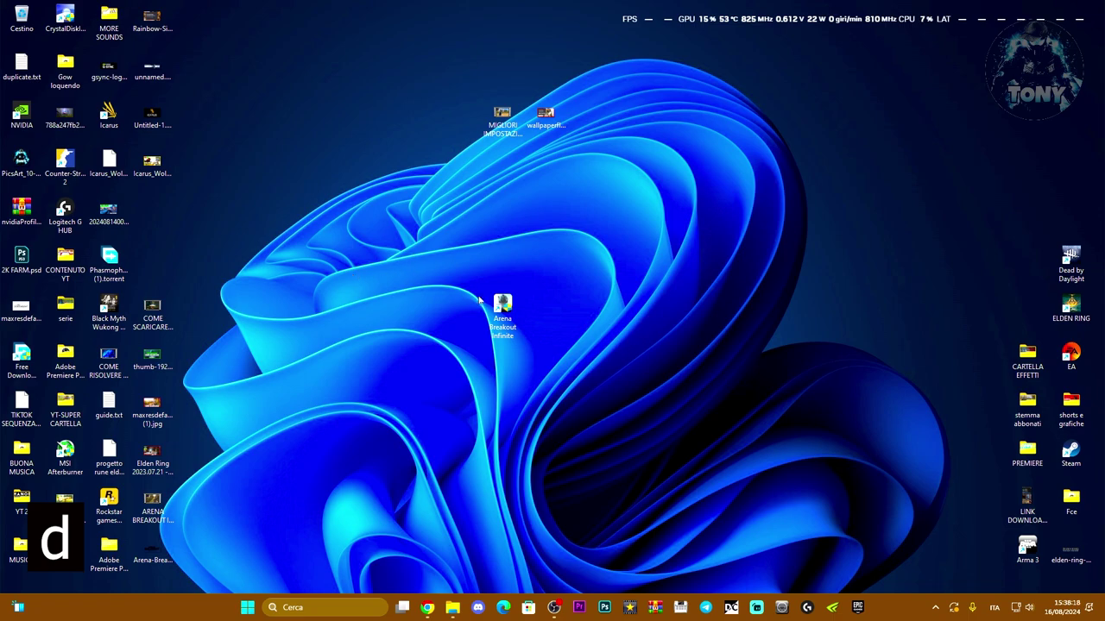
double_click(504, 304)
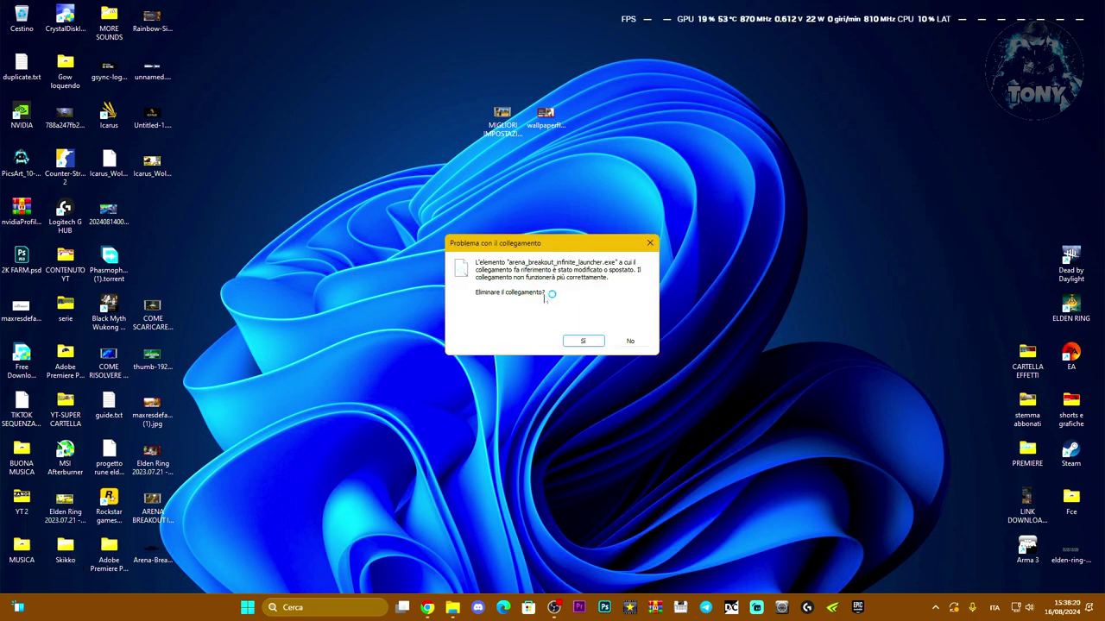
left_click(631, 342)
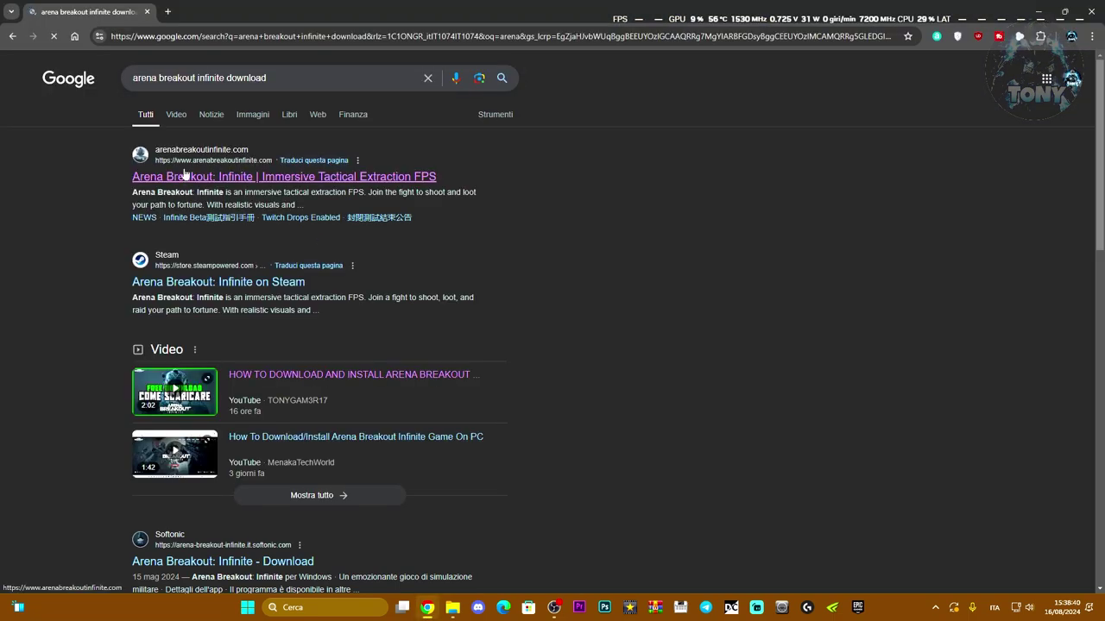
Reinstall the launcher from the official Arena Breakout Infinite website into E:\Arena Breakout Infinite\launcher and start it
left_click(185, 176)
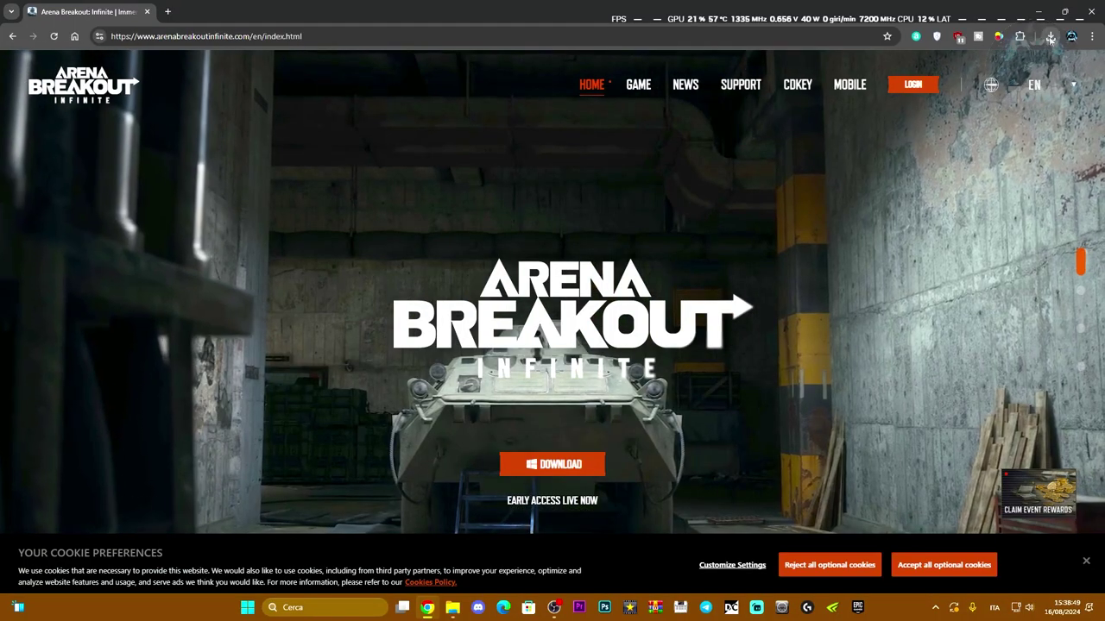
left_click(1051, 38)
left_click(1051, 38)
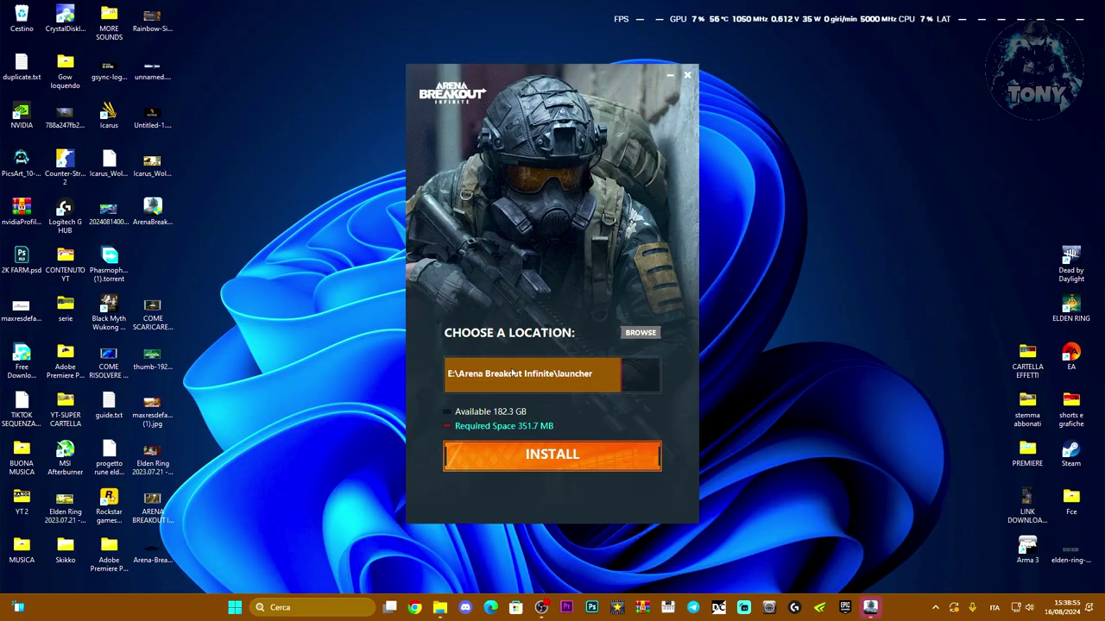
left_click(532, 466)
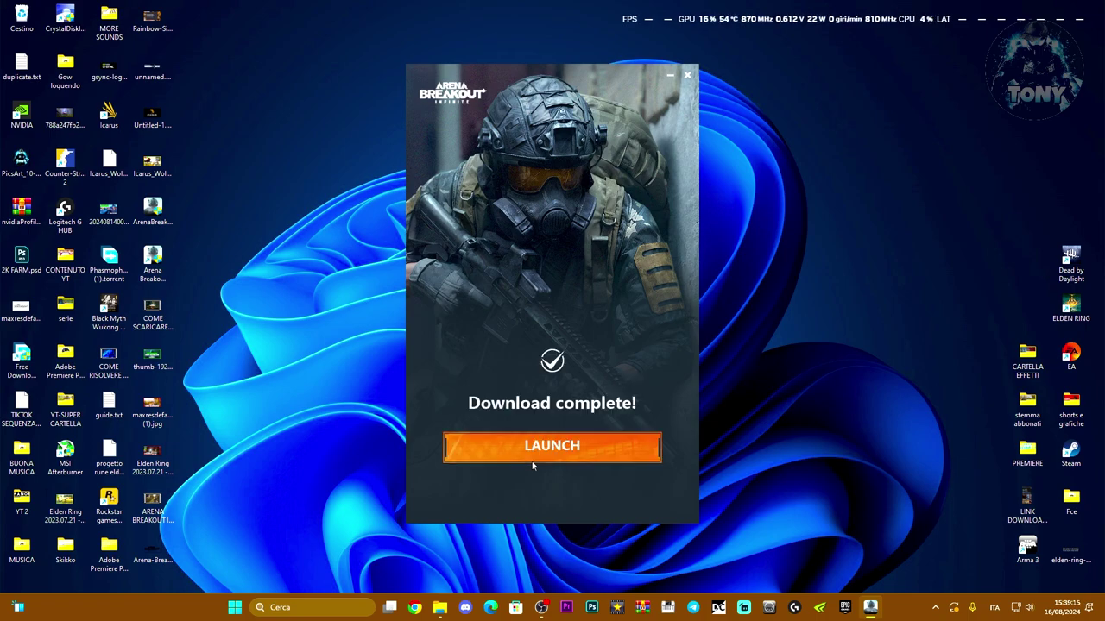
left_click(532, 453)
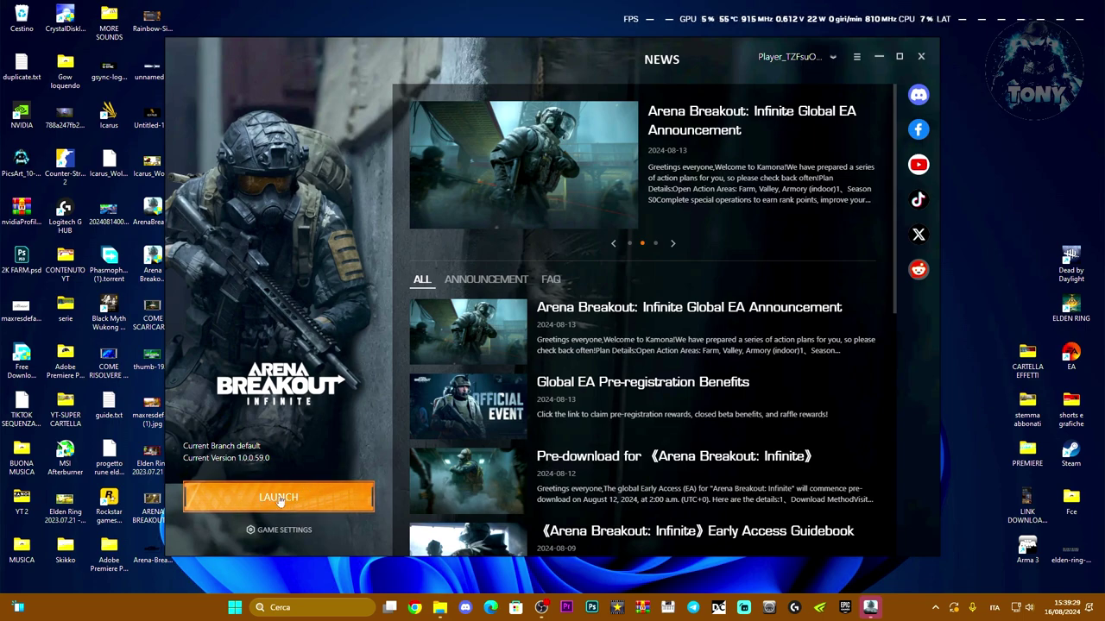
Run the launcher's Repair diagnosis from the game settings and start repairing the game files
left_click(278, 530)
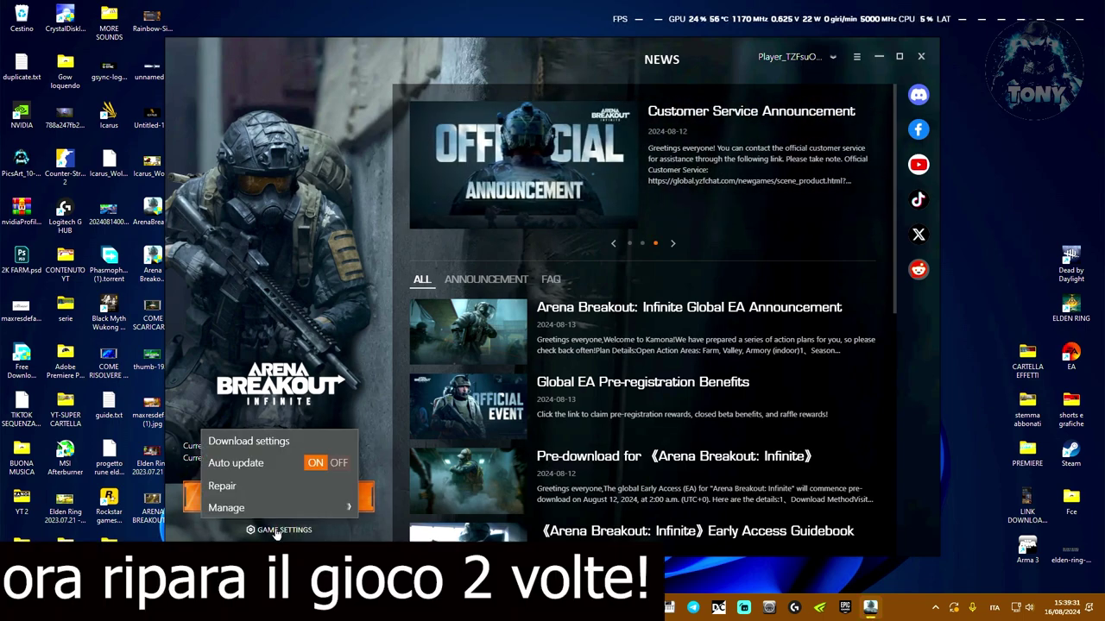
left_click(222, 486)
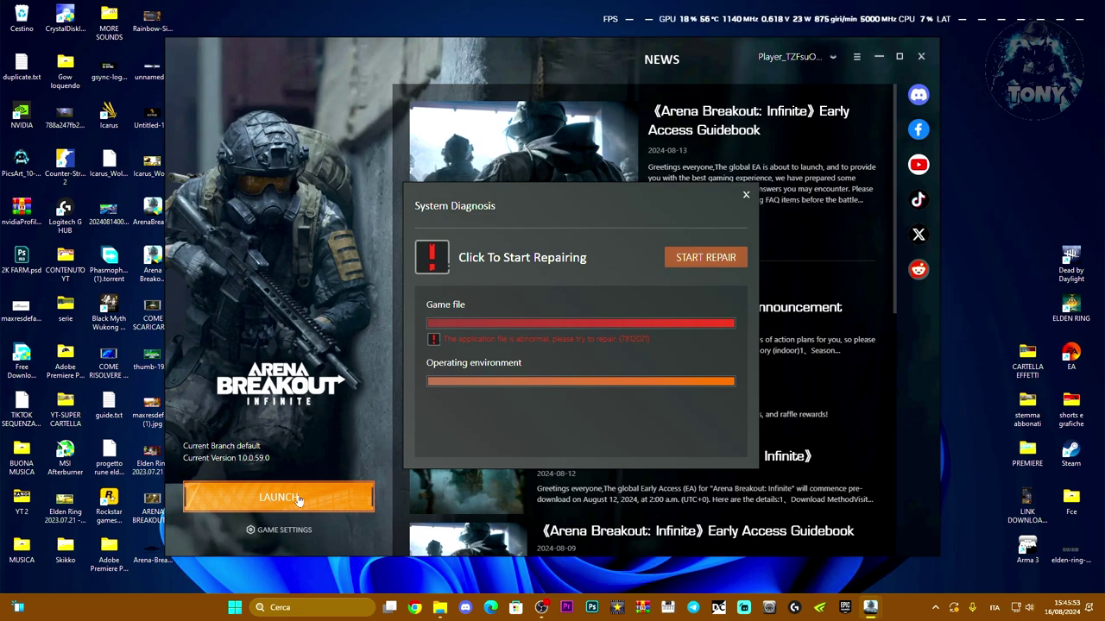
left_click(670, 258)
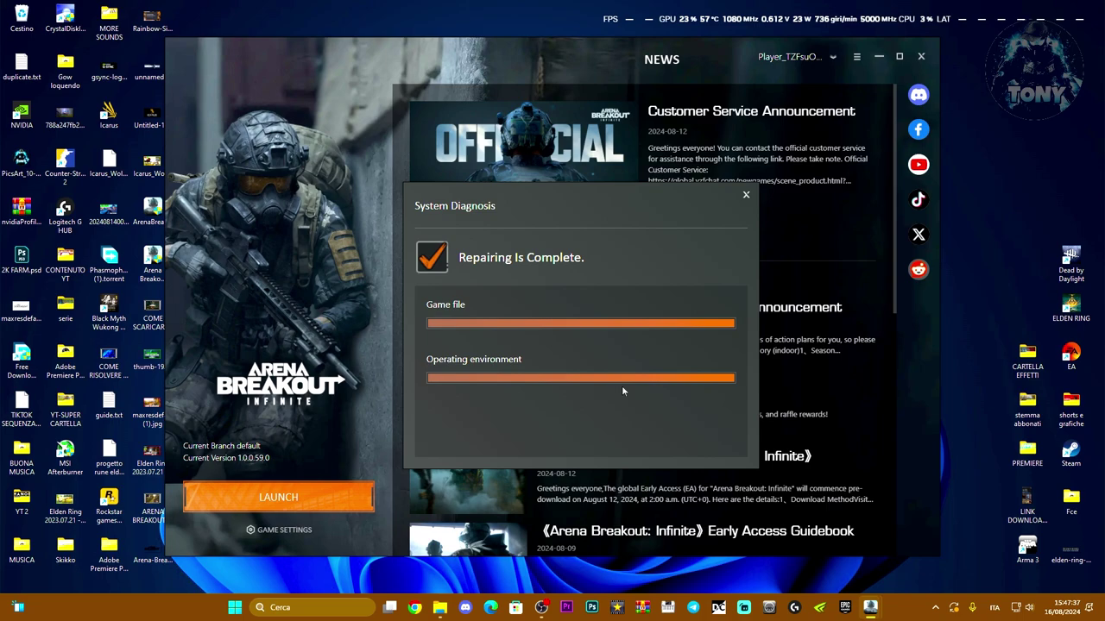
Close the System Diagnosis window, launch Arena Breakout Infinite and skip its intro video
left_click(747, 197)
left_click(264, 499)
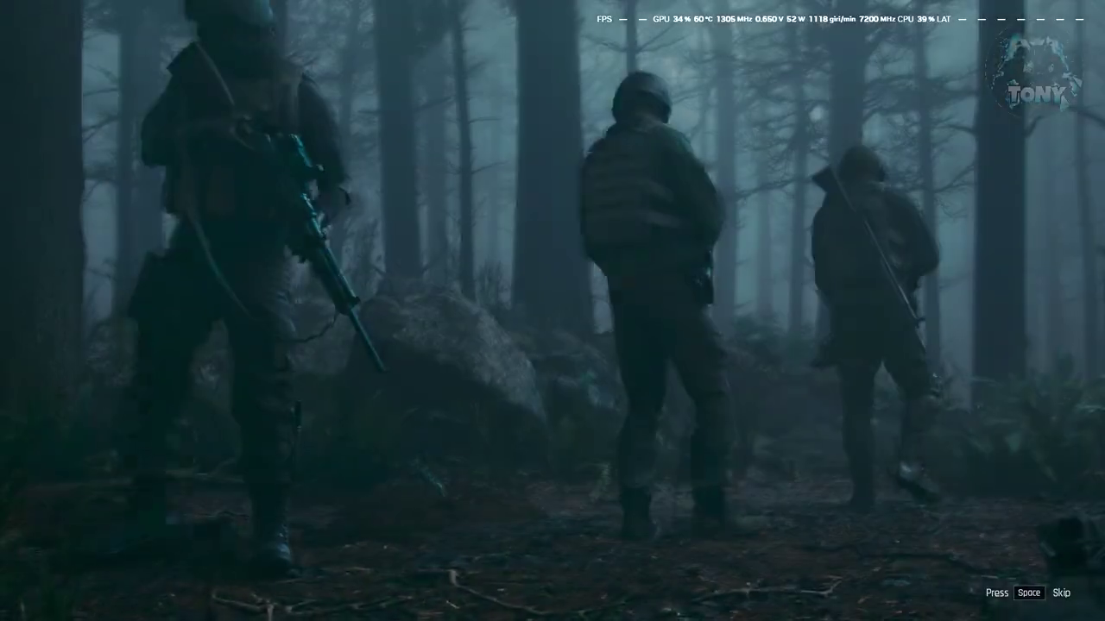
key("space")
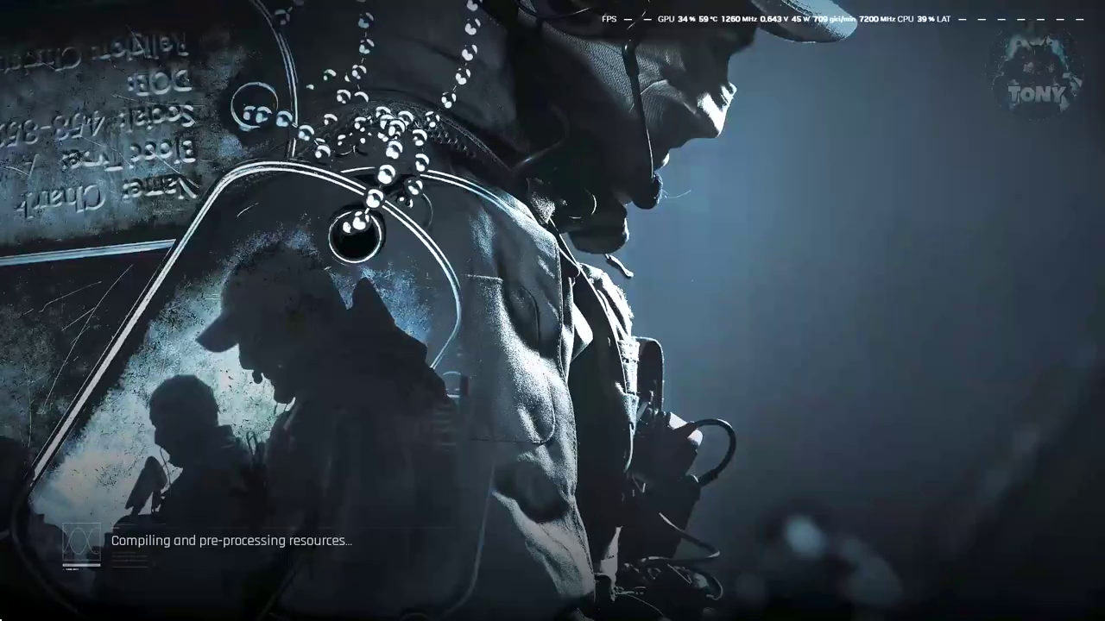